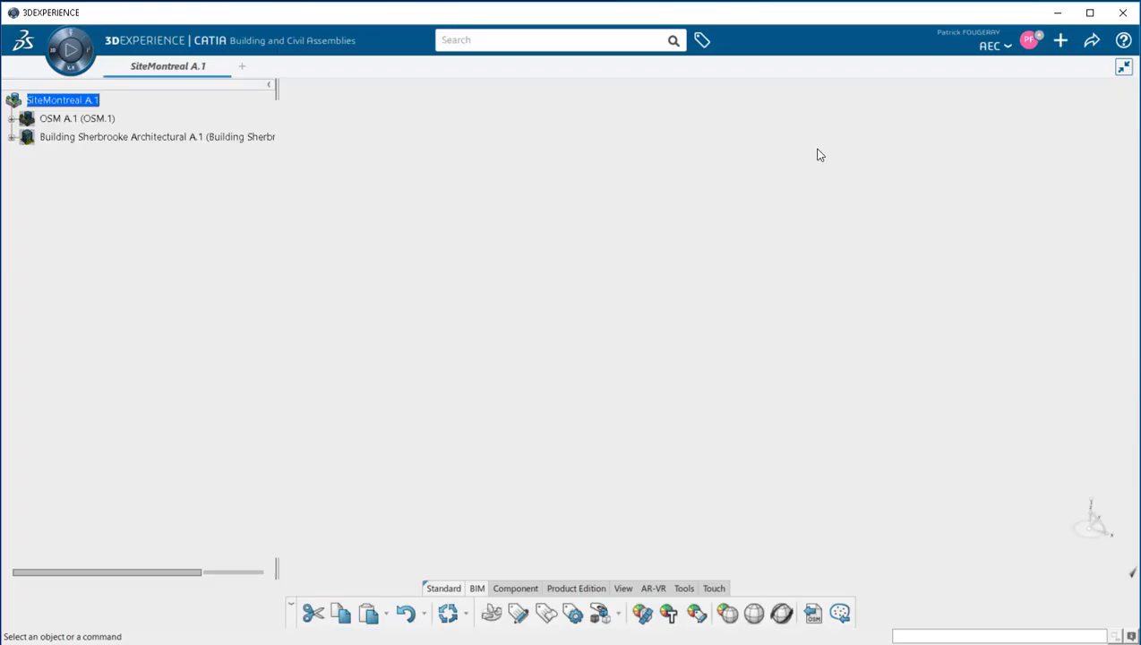
{"action": "left_click", "coordinate": [1060, 40]}
{"action": "left_click", "coordinate": [995, 91]}
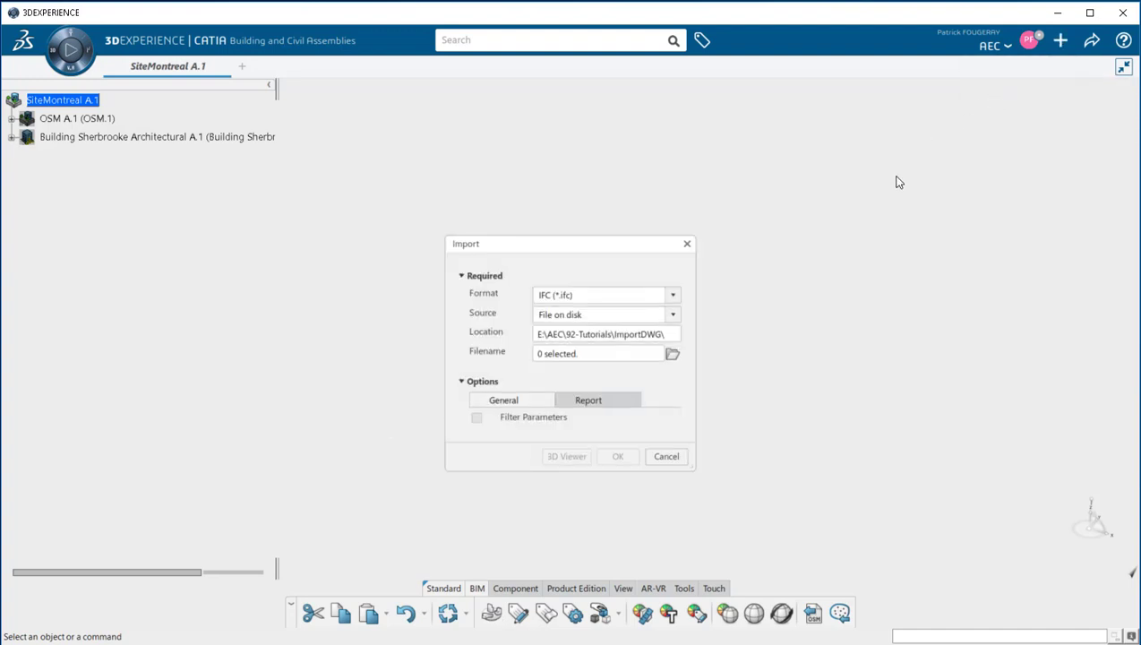
{"action": "left_click", "coordinate": [672, 459]}
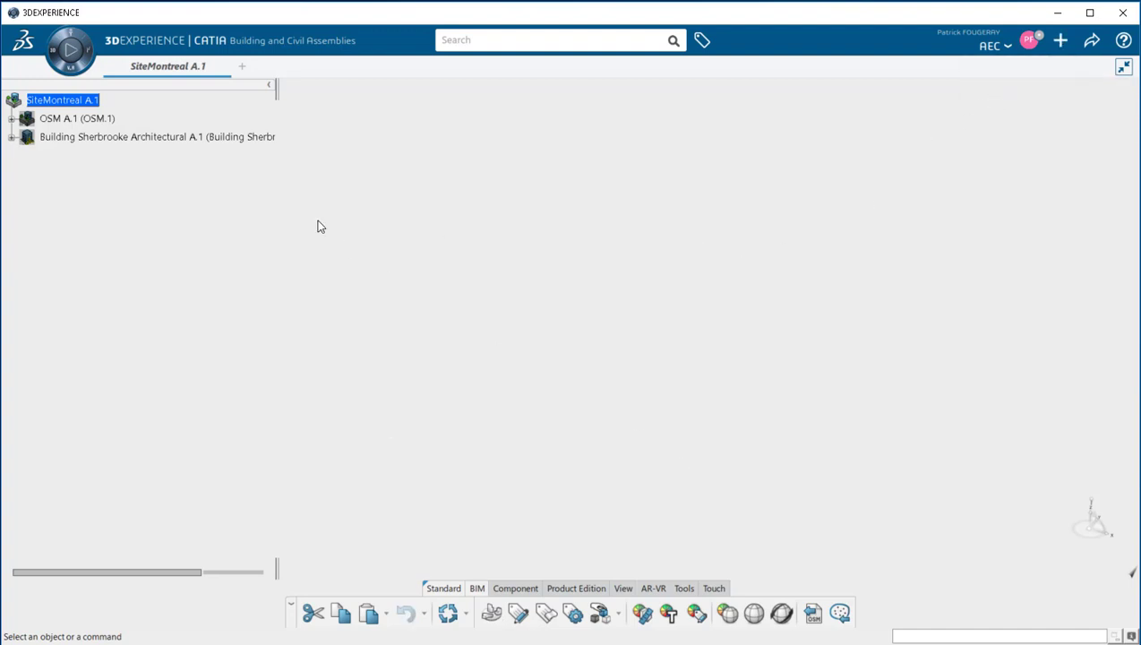
Step: Show the hidden Building Sherbrooke Architectural building in the 3D view
{"action": "right_click", "coordinate": [213, 138]}
{"action": "left_click", "coordinate": [237, 204]}
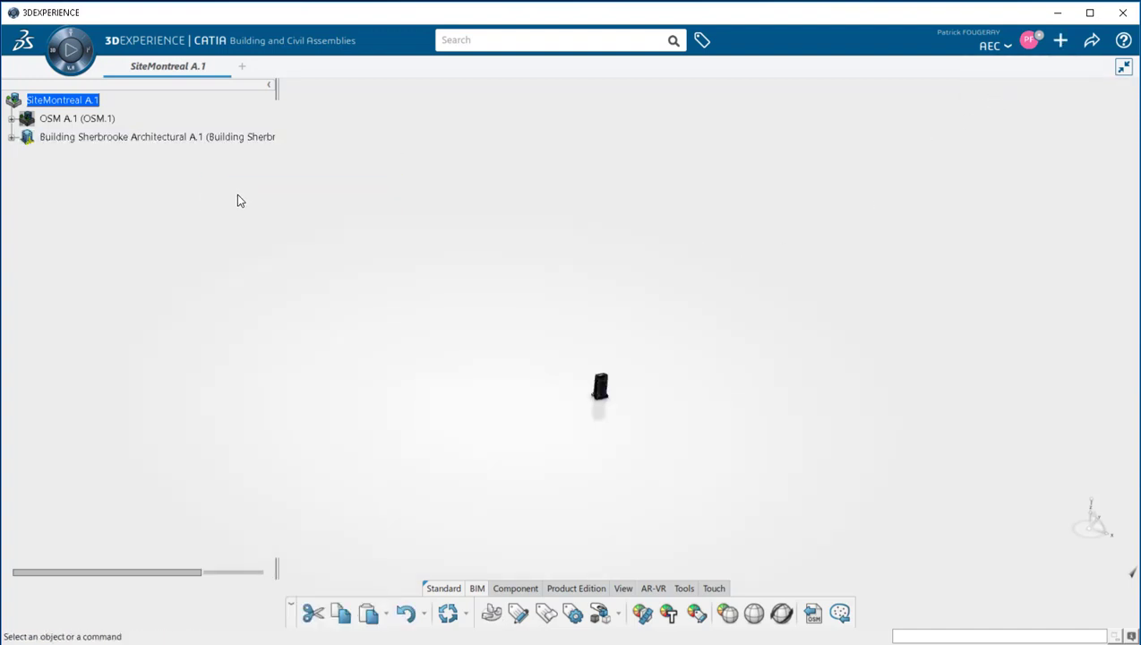
{"action": "middle_click_drag", "start_coordinate": [543, 401], "coordinate": [512, 437]}
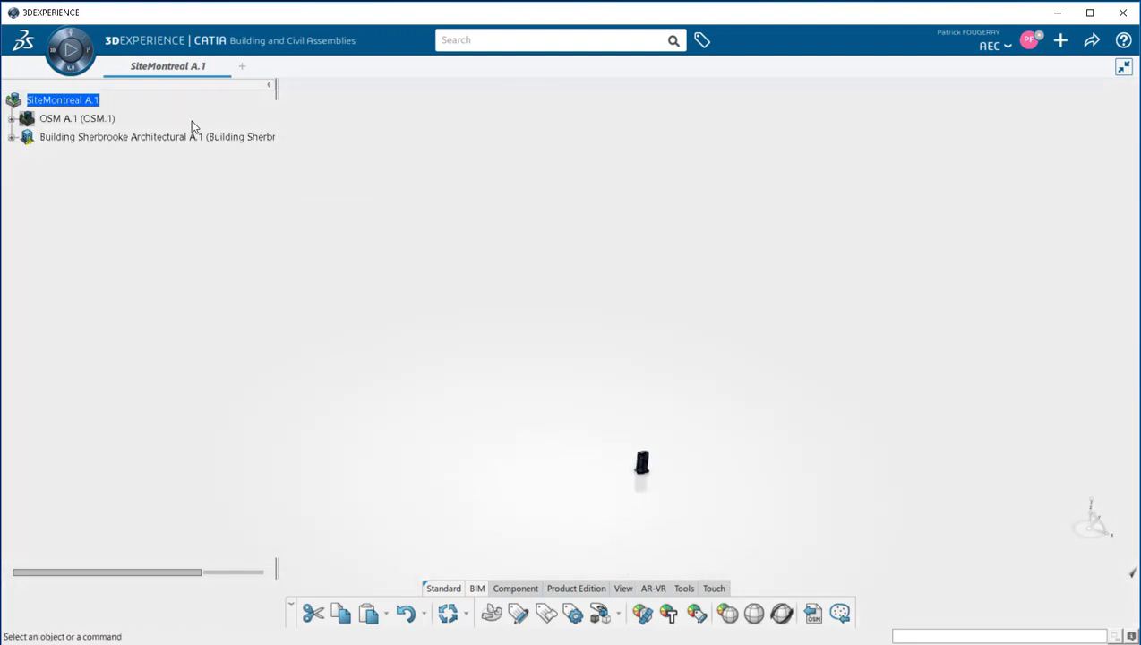
Step: Look at the OSM import options without importing anything, and show the hidden OSM A.1 city map
{"action": "left_click", "coordinate": [813, 613]}
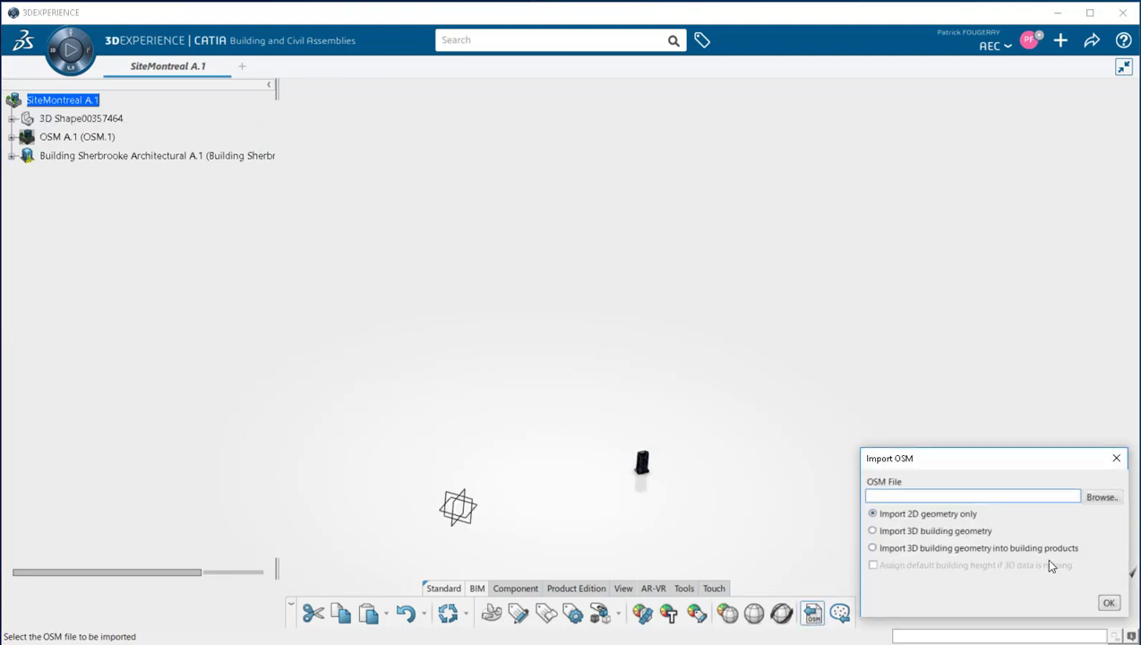
{"action": "left_click", "coordinate": [1116, 460]}
{"action": "right_click", "coordinate": [77, 118]}
{"action": "left_click", "coordinate": [108, 185]}
{"action": "middle_click_drag", "start_coordinate": [367, 295], "coordinate": [327, 215]}
{"action": "middle_click_drag", "start_coordinate": [573, 403], "coordinate": [540, 358]}
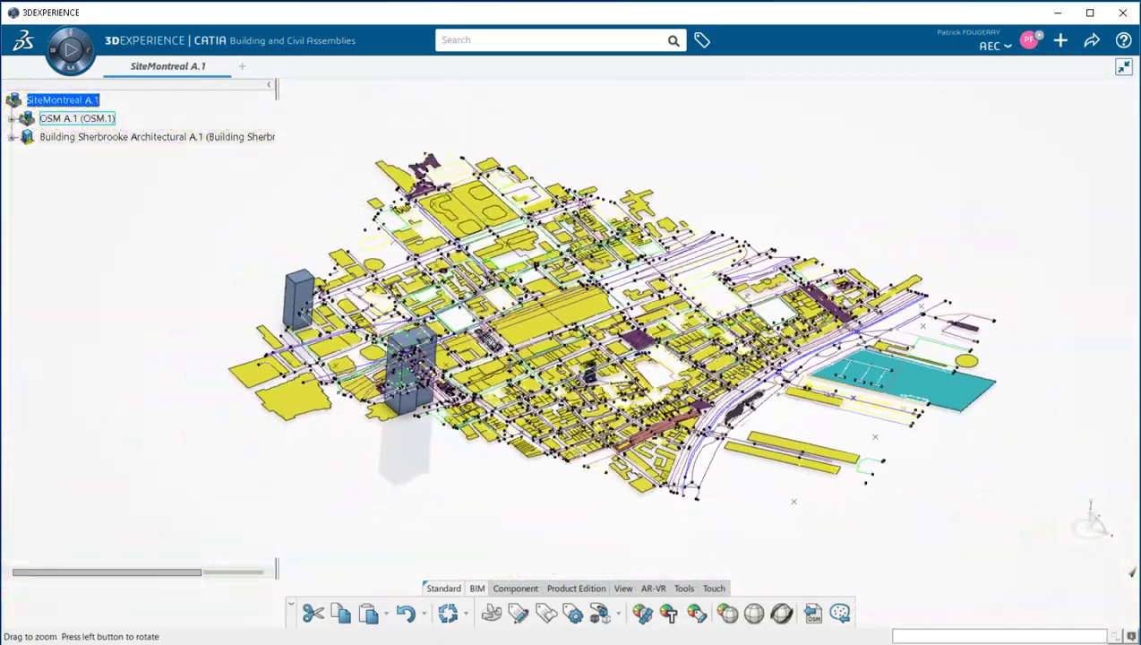
Step: Inspect the geolocation of SiteMontreal A.1 and view its geodetic coordinates in Google Maps
{"action": "left_click", "coordinate": [81, 101]}
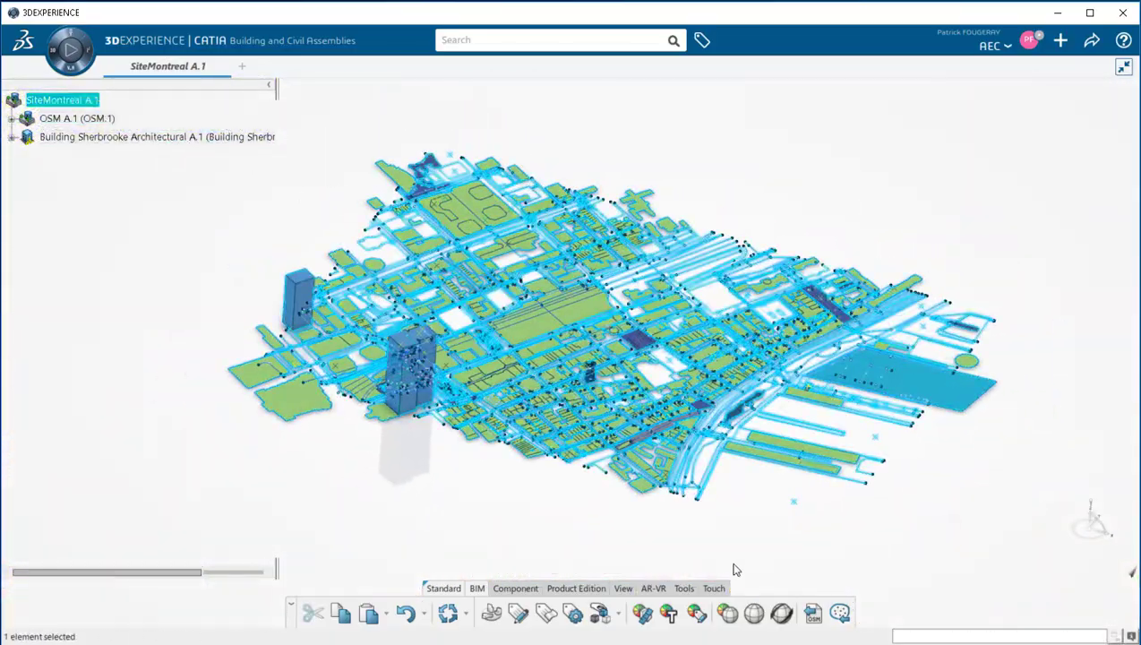
{"action": "left_click", "coordinate": [754, 618]}
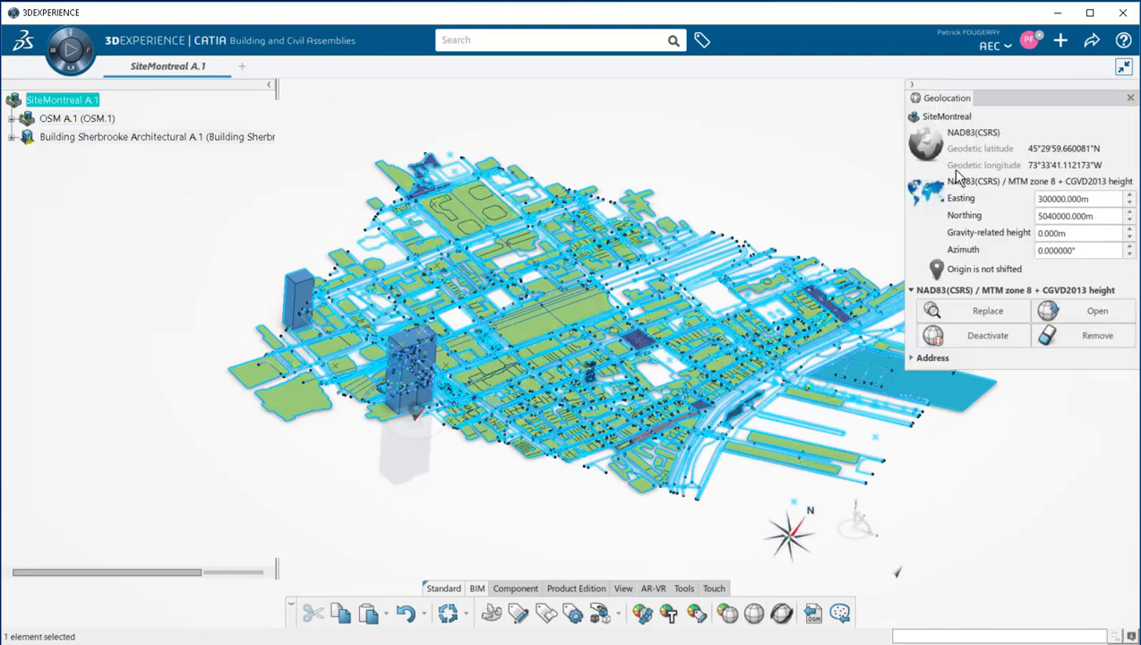
{"action": "right_click", "coordinate": [967, 157]}
{"action": "left_click", "coordinate": [1000, 204]}
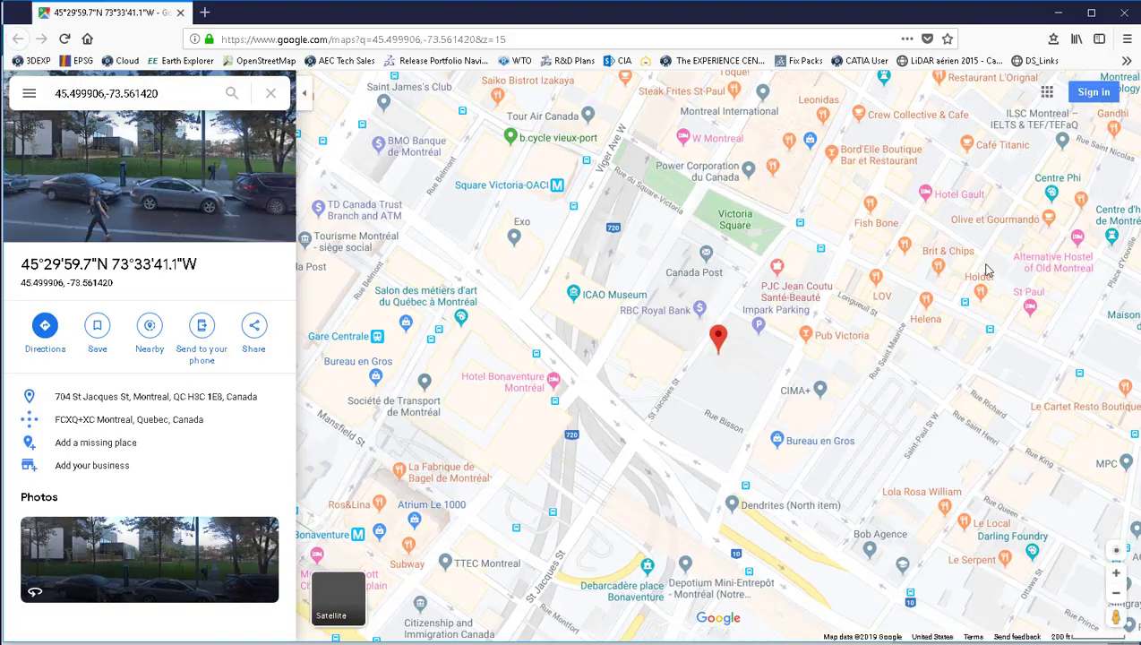
{"action": "scroll", "coordinate": [985, 268], "scroll_direction": "down", "scroll_amount": 4}
{"action": "key", "text": "alt+Tab"}
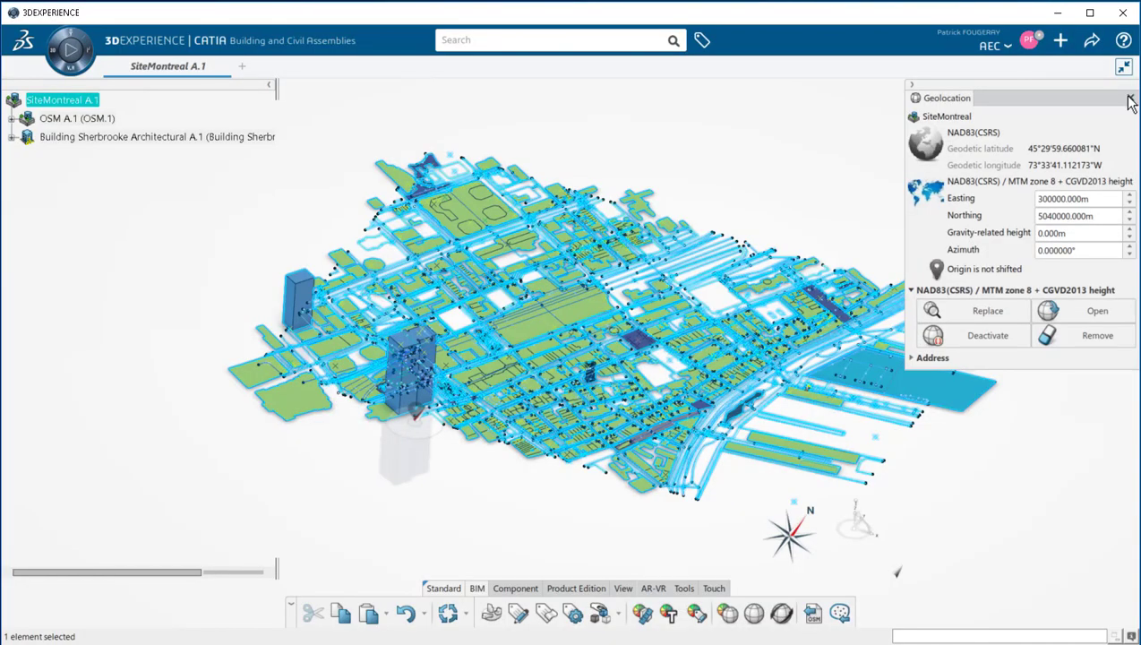
{"action": "left_click", "coordinate": [1130, 100]}
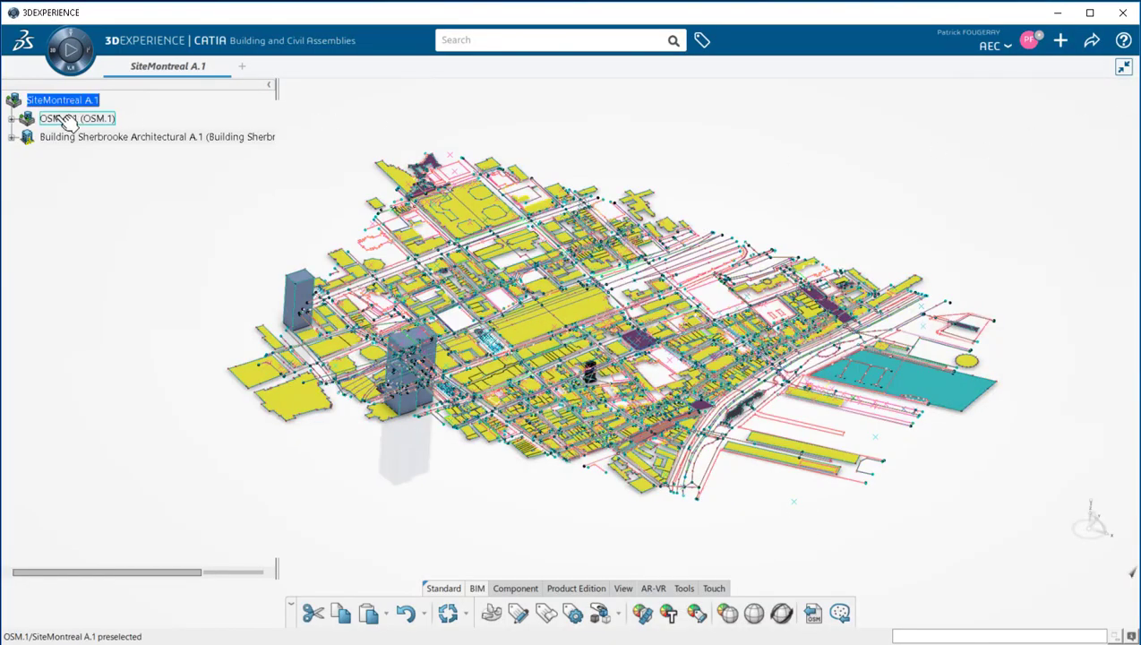
Step: Insert a new Site with a 3D part as an extended product under SiteMontreal A.1
{"action": "right_click", "coordinate": [63, 107]}
{"action": "mouse_move", "coordinate": [134, 454]}
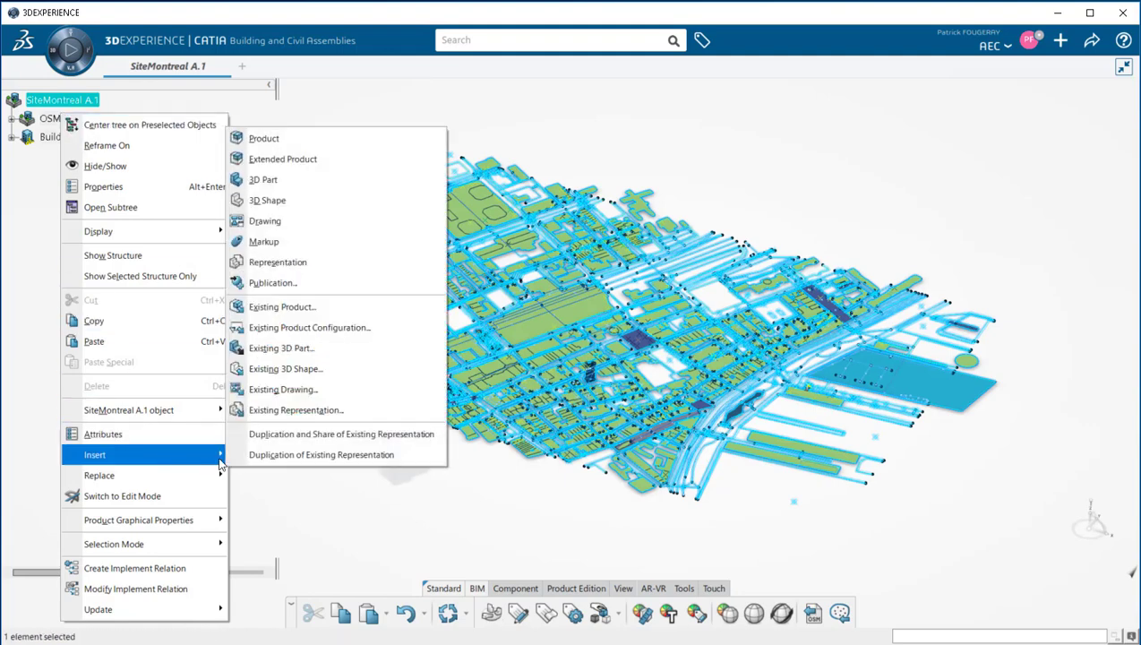
{"action": "left_click", "coordinate": [284, 167]}
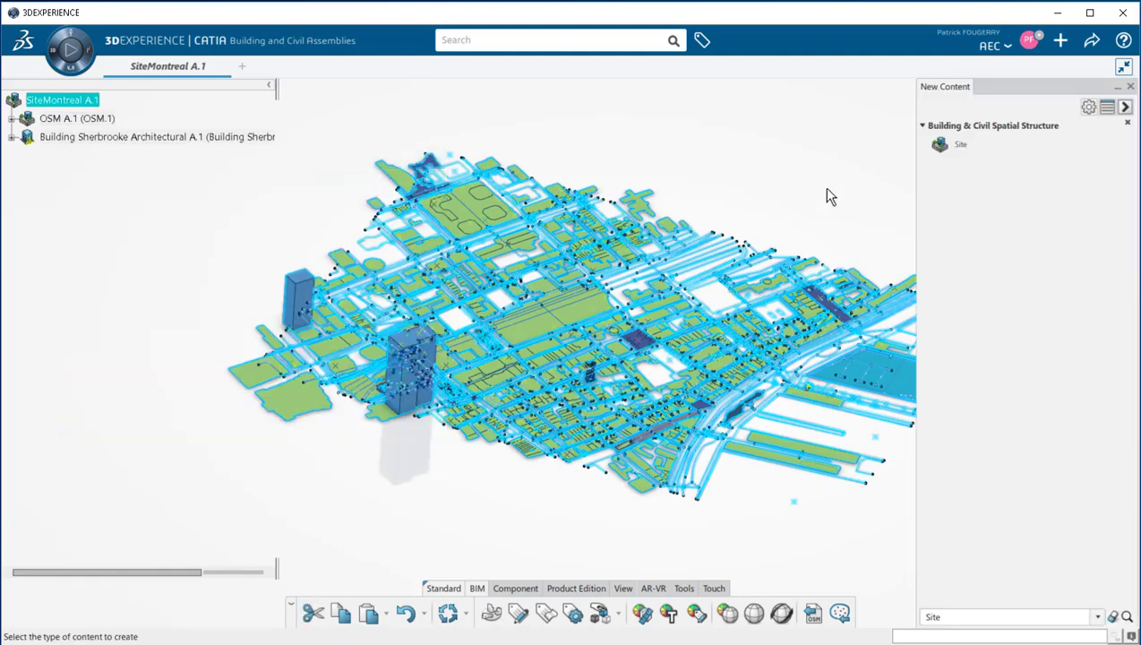
{"action": "left_click", "coordinate": [966, 150]}
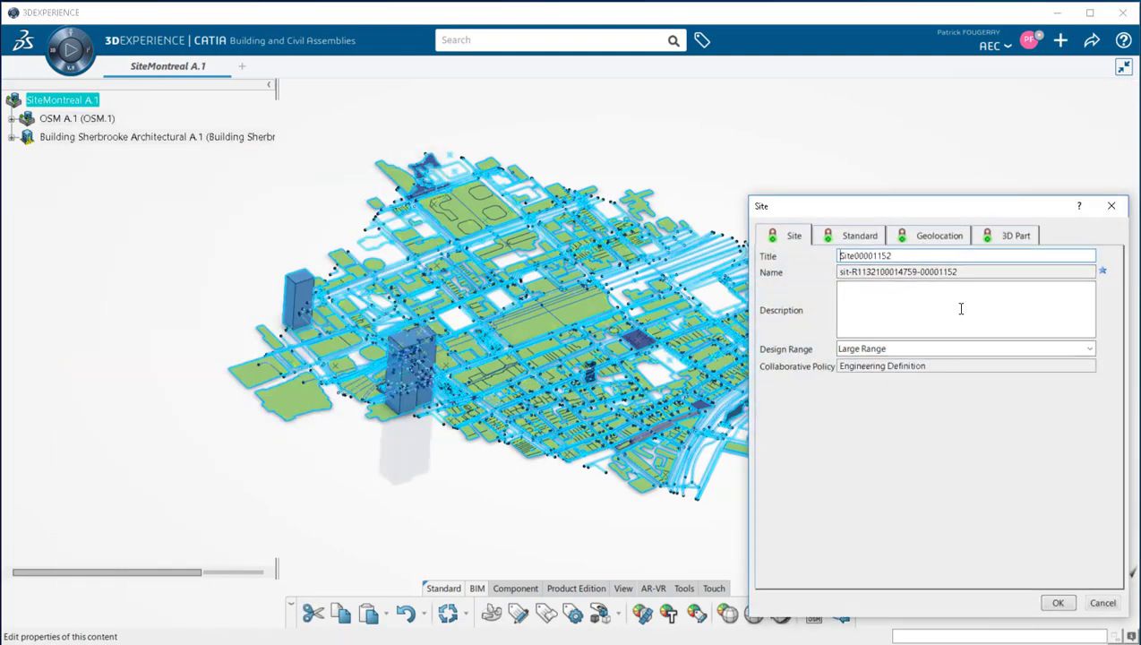
{"action": "left_click", "coordinate": [996, 243]}
{"action": "left_click", "coordinate": [799, 256]}
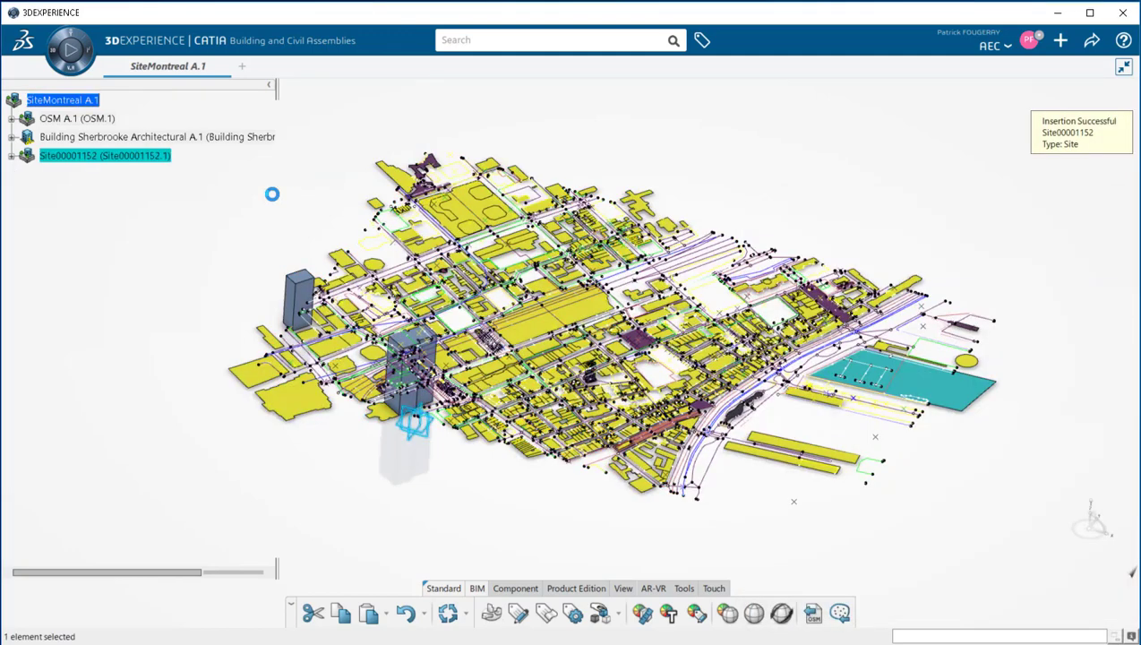
{"action": "left_click", "coordinate": [136, 238]}
Step: Set the file unit for DXF 2D import to Meter (m) in the Drafting preferences
{"action": "left_click", "coordinate": [1028, 41]}
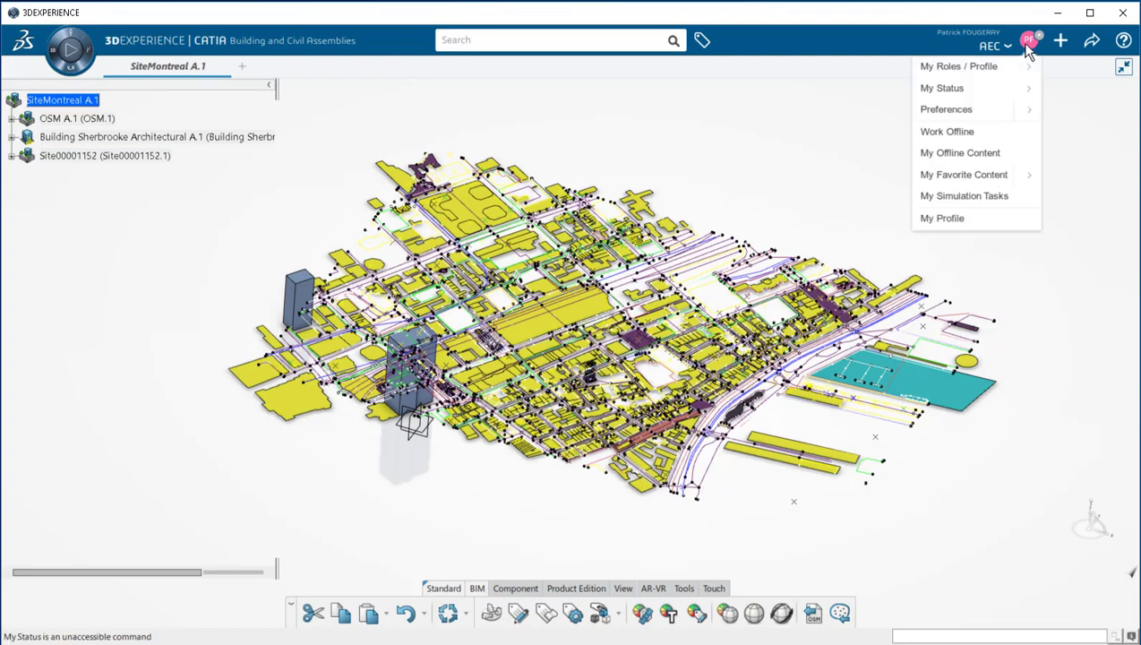
{"action": "left_click", "coordinate": [958, 108]}
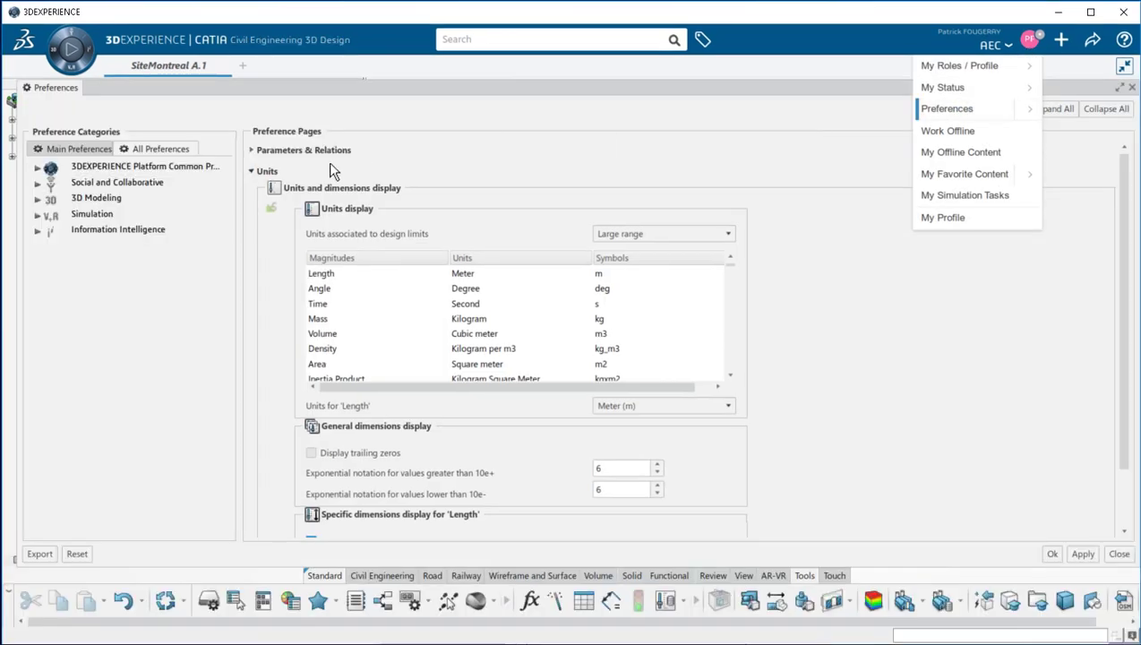
{"action": "left_click", "coordinate": [37, 197]}
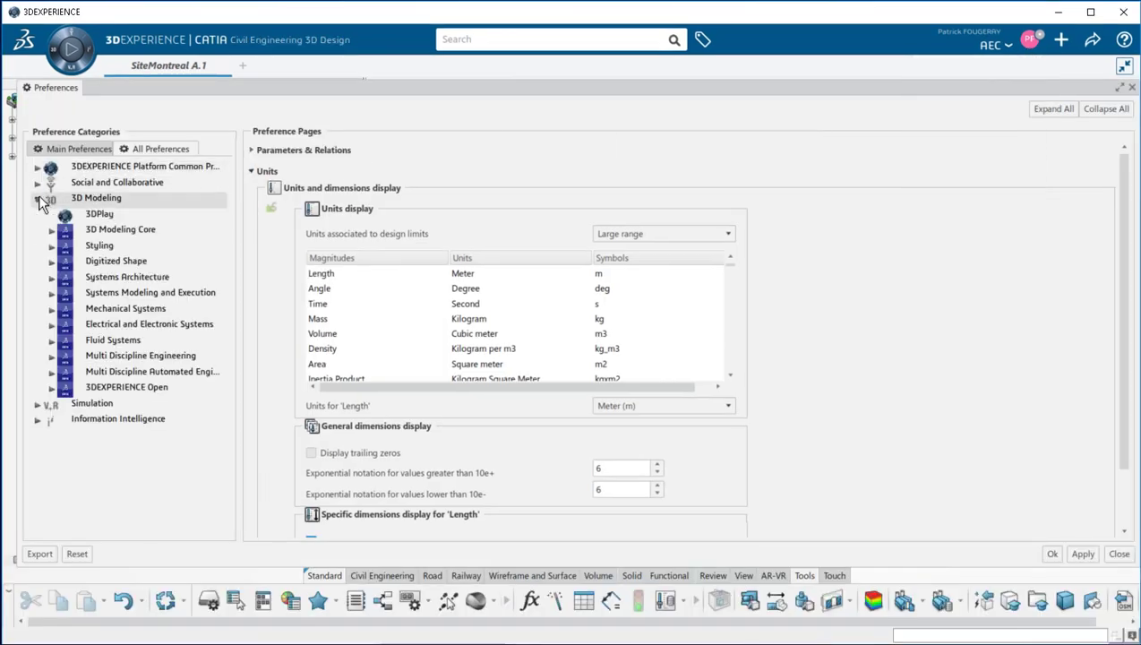
{"action": "left_click", "coordinate": [51, 308]}
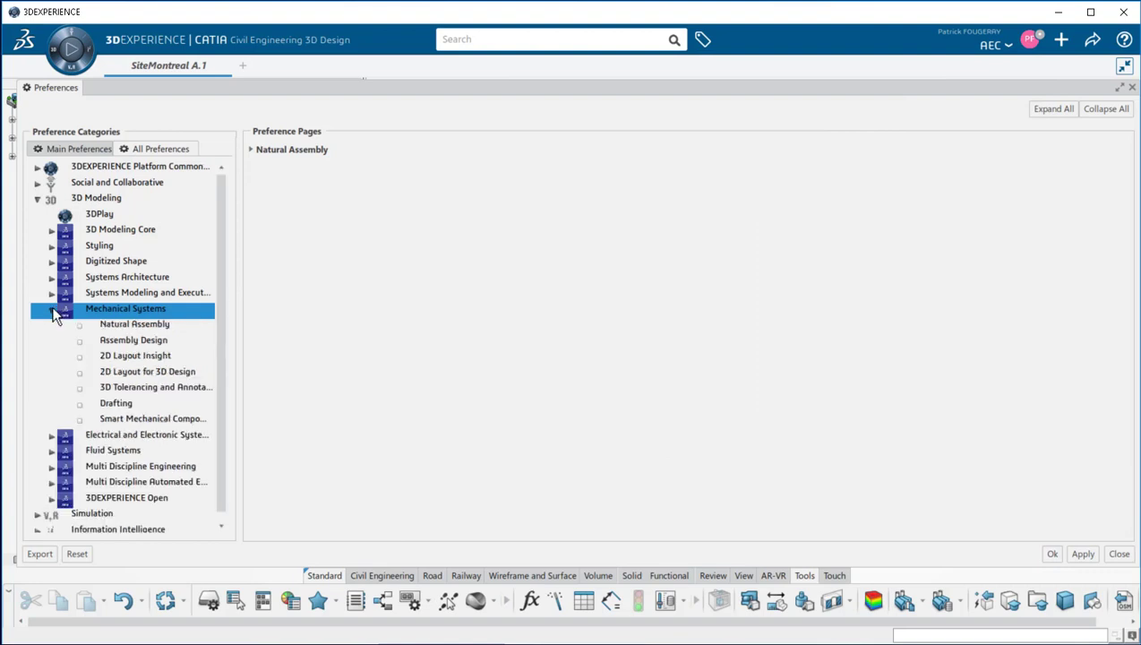
{"action": "left_click", "coordinate": [126, 401]}
{"action": "left_click", "coordinate": [251, 343]}
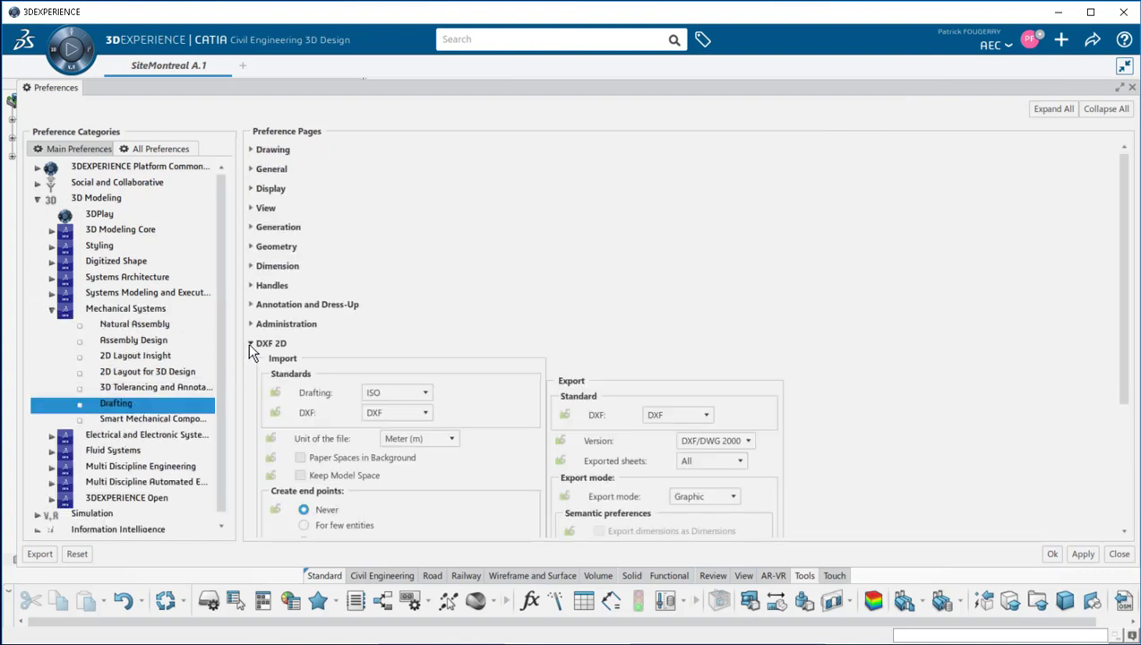
{"action": "left_click", "coordinate": [451, 438]}
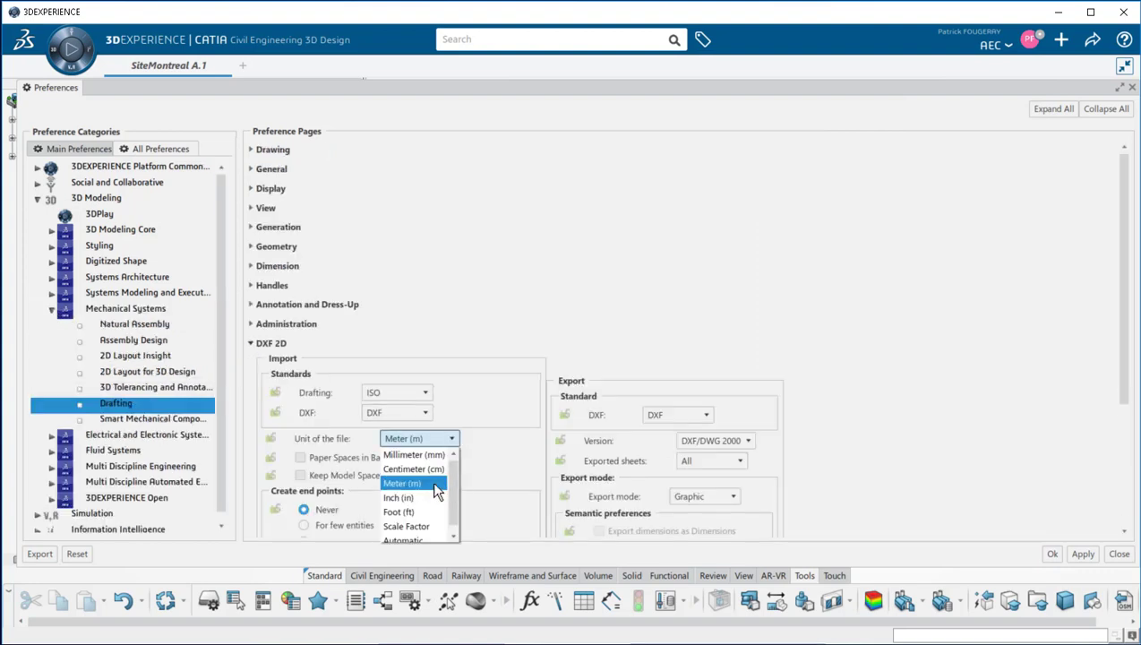
{"action": "left_click", "coordinate": [437, 488]}
{"action": "left_click_drag", "start_coordinate": [1123, 358], "coordinate": [1122, 478]}
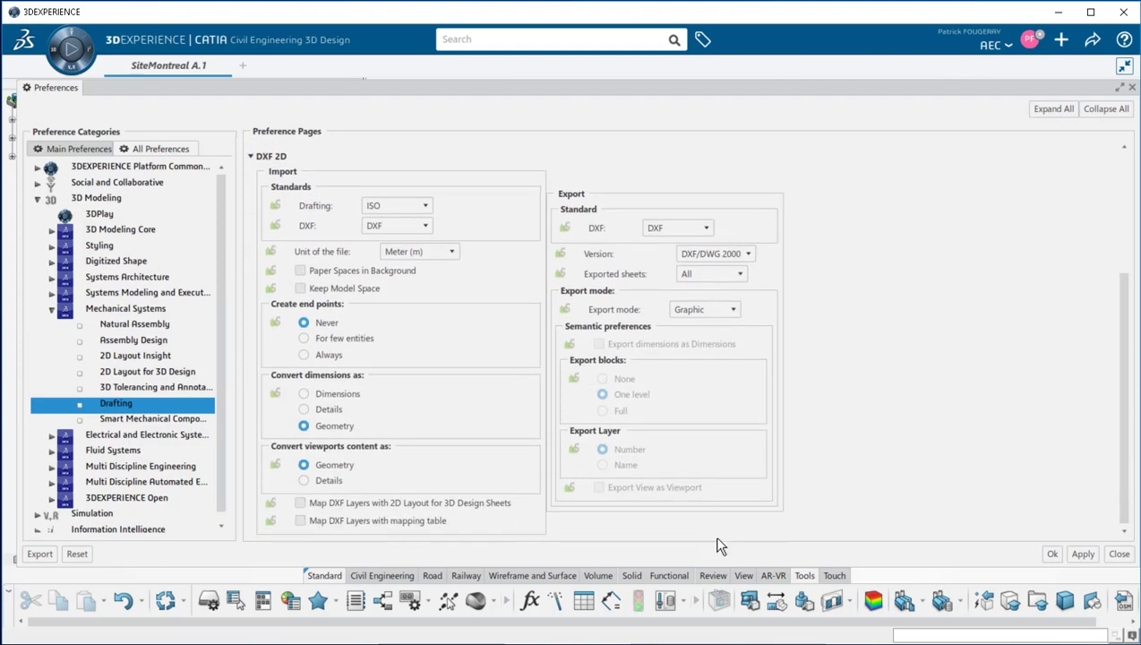
{"action": "left_click", "coordinate": [1051, 555]}
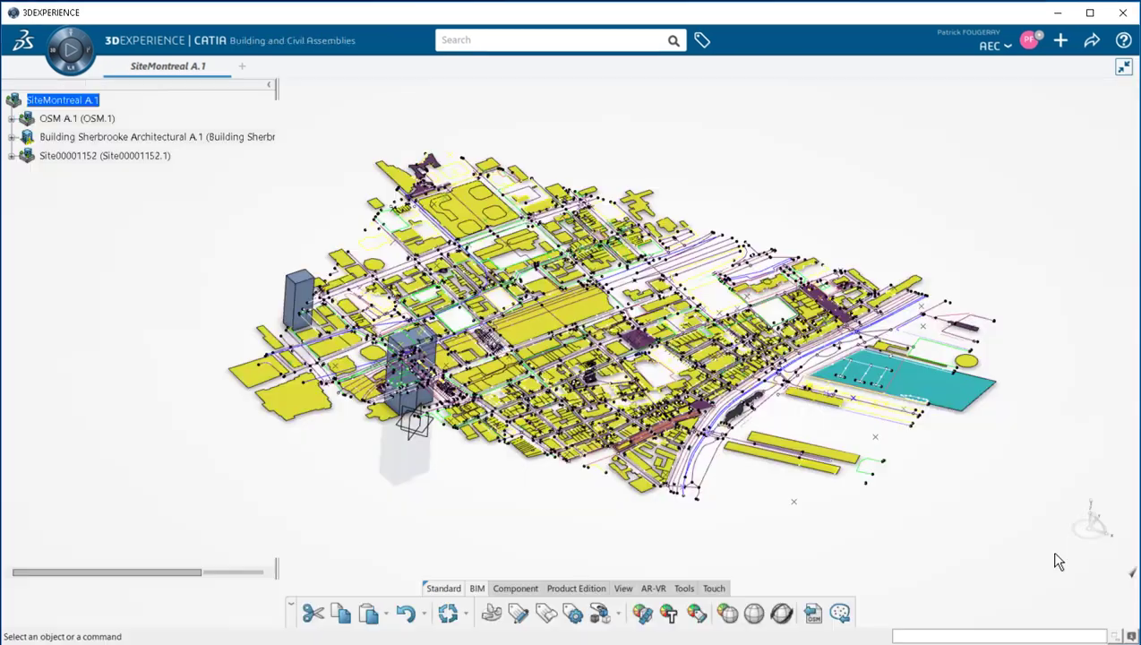
Step: Create a 2D layout on the new site's 3D shape in the 2D Layout for 3D Design app
{"action": "left_click", "coordinate": [11, 156]}
{"action": "double_click", "coordinate": [90, 174]}
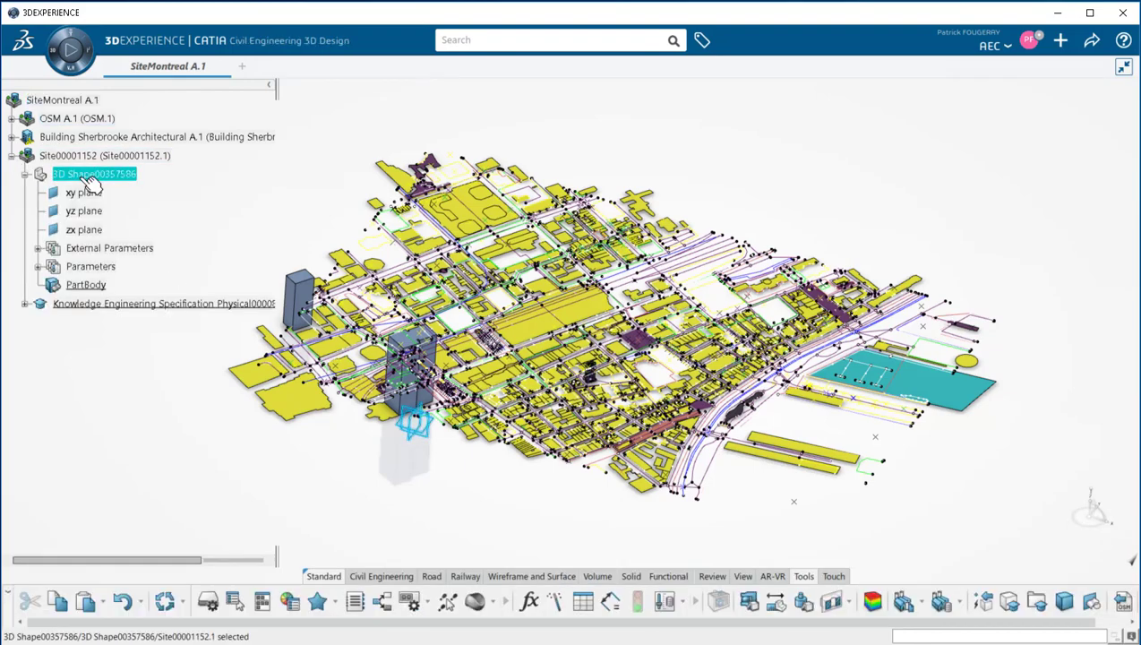
{"action": "left_click", "coordinate": [57, 61]}
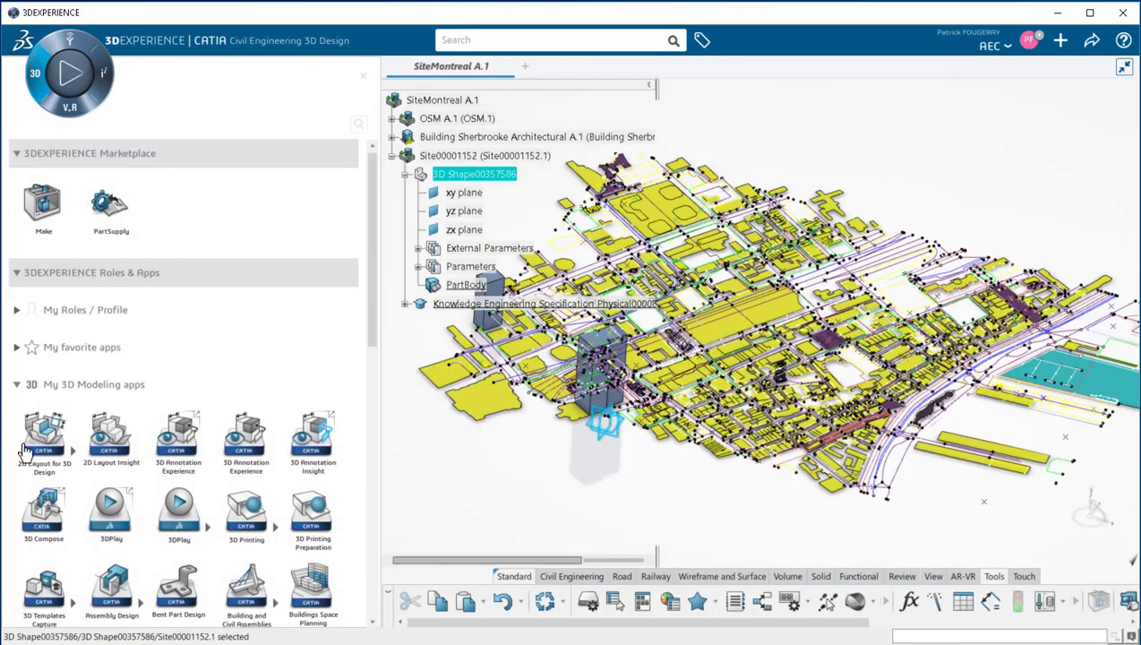
{"action": "left_click", "coordinate": [77, 405]}
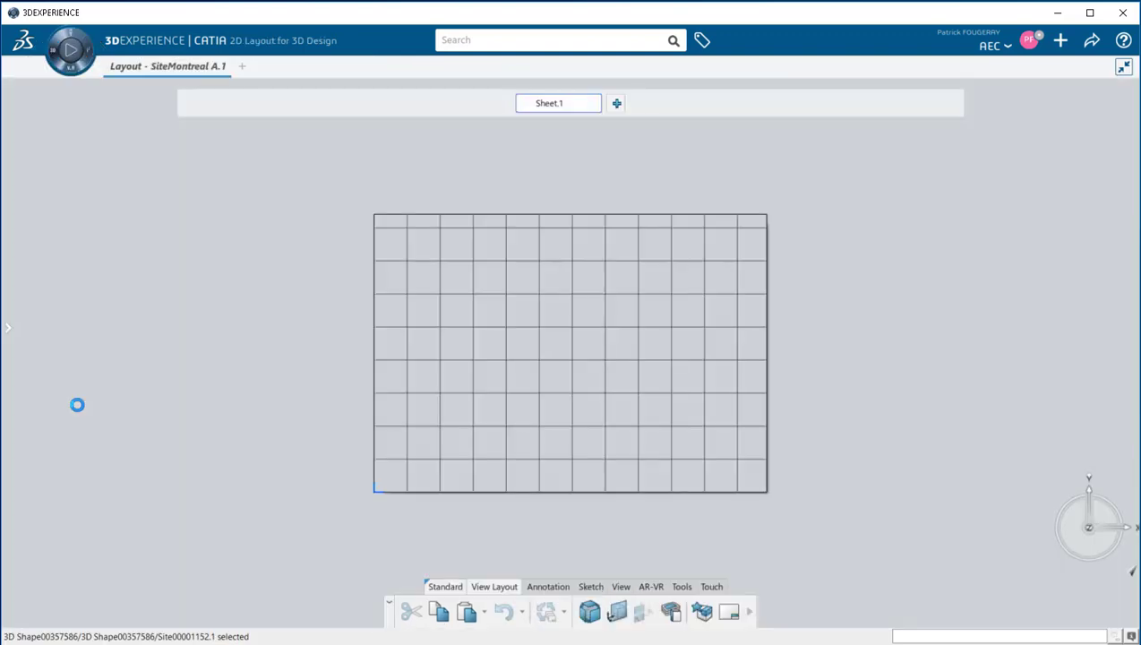
Step: Set the scale of Sheet.1 to 1:1000, with the A0 ISO landscape format
{"action": "left_click", "coordinate": [548, 589]}
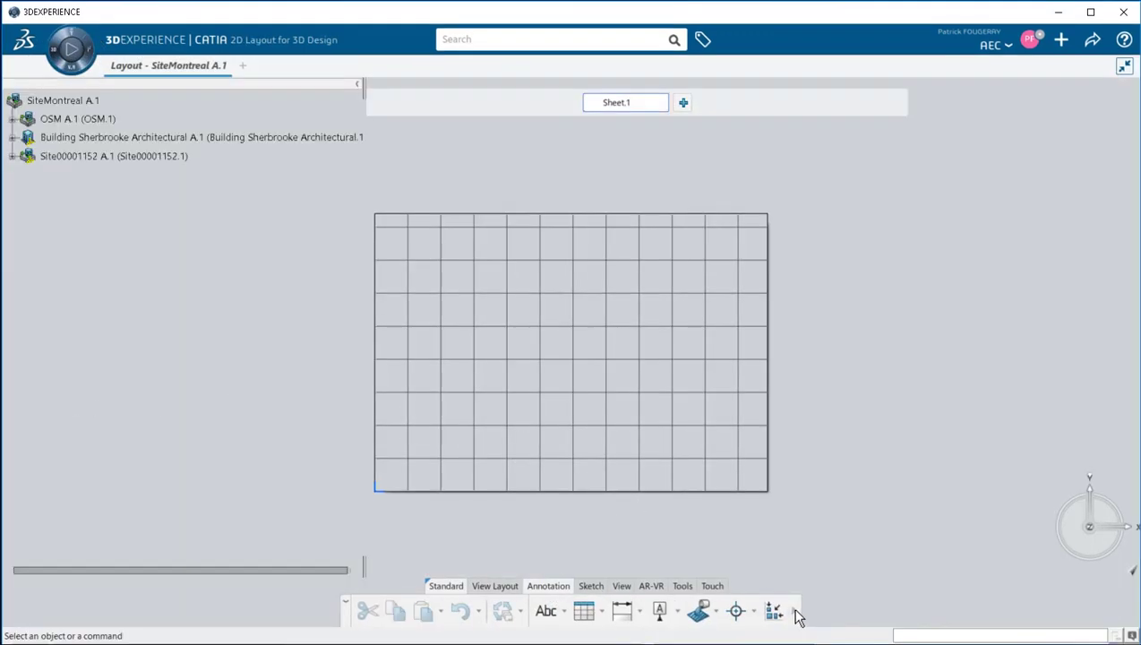
{"action": "left_click", "coordinate": [794, 611]}
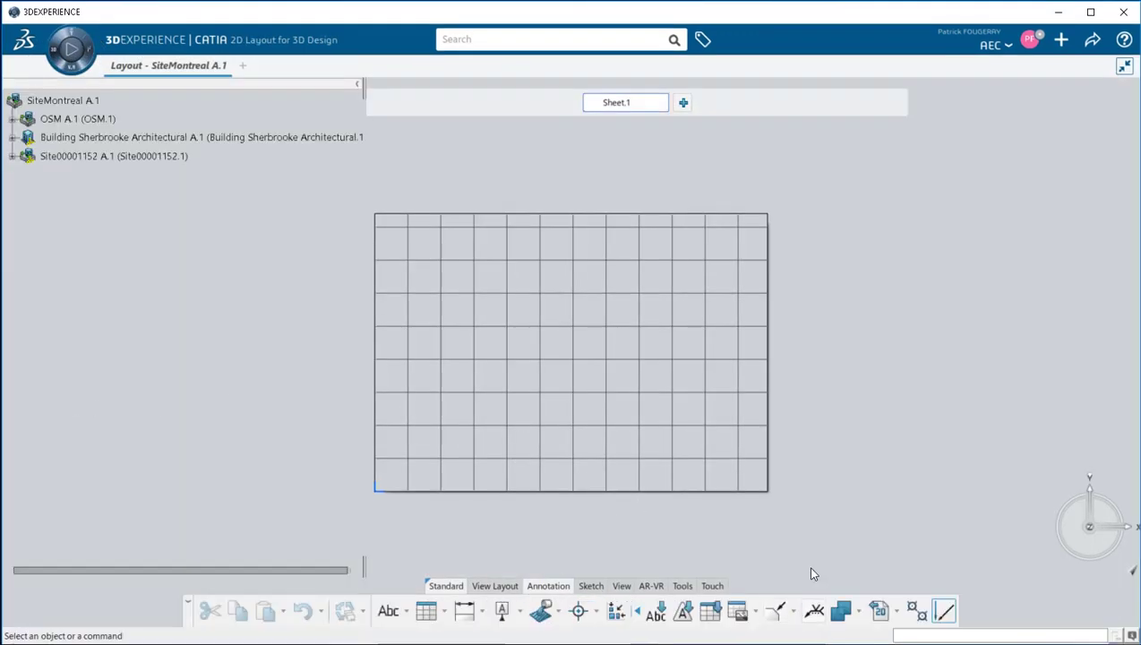
{"action": "right_click", "coordinate": [624, 102]}
{"action": "left_click", "coordinate": [661, 109]}
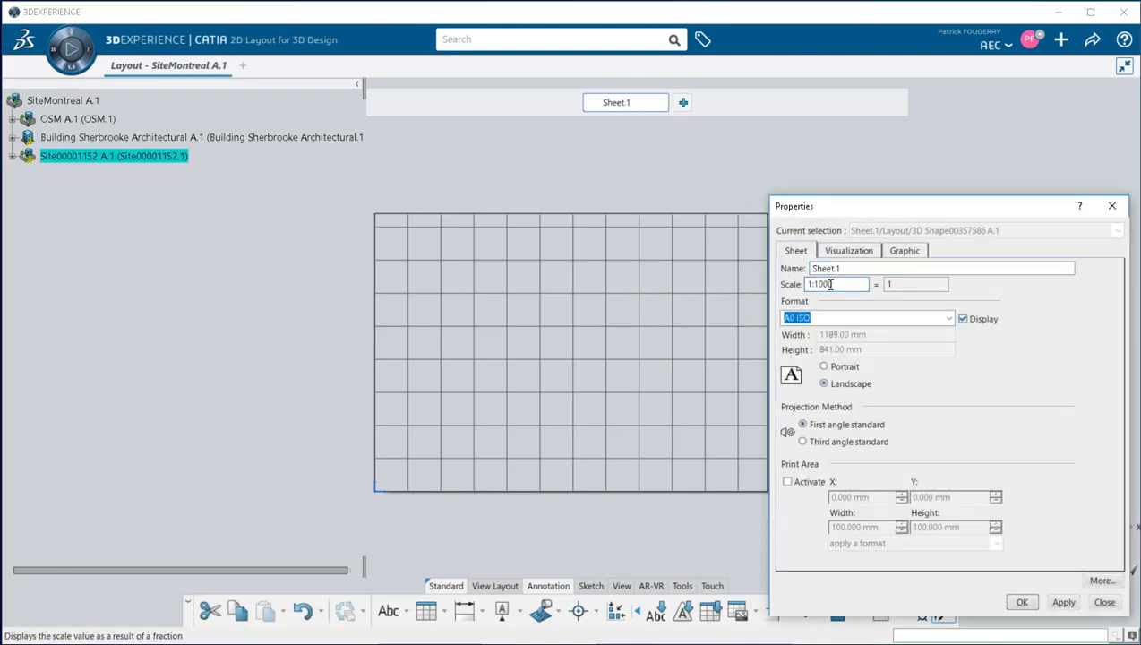
{"action": "left_click", "coordinate": [1021, 602]}
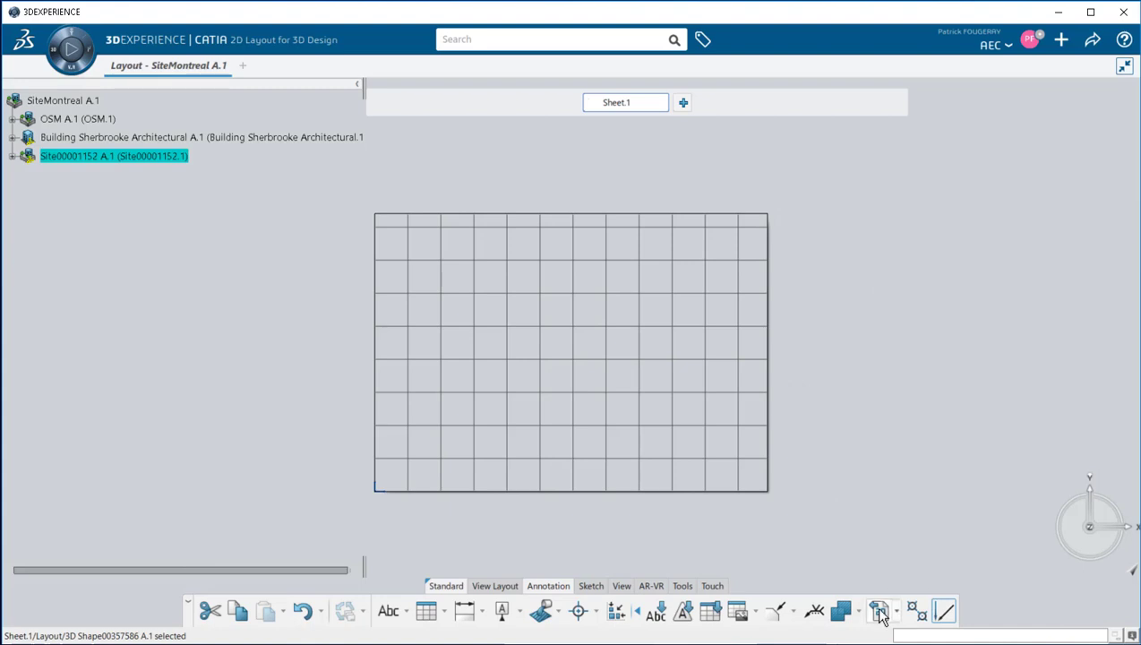
Step: Import the drawing TOUR-DE-LA-BOURSE.dwg from the ImportDWG folder into Sheet.1
{"action": "left_click", "coordinate": [878, 611]}
{"action": "left_click", "coordinate": [248, 190]}
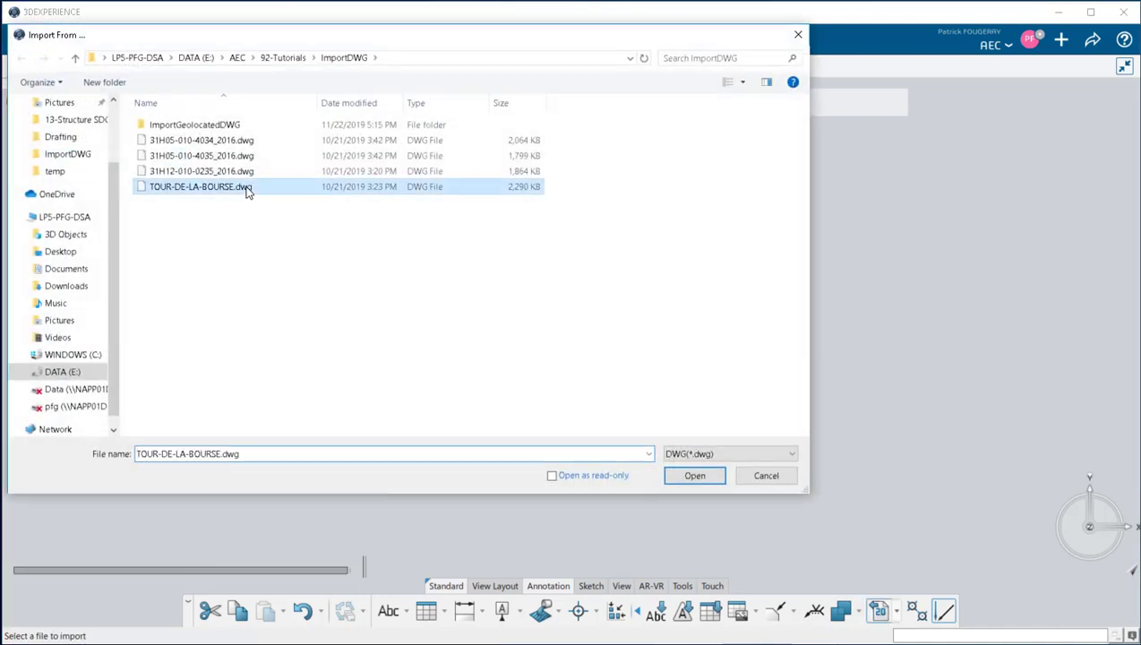
{"action": "left_click", "coordinate": [688, 482]}
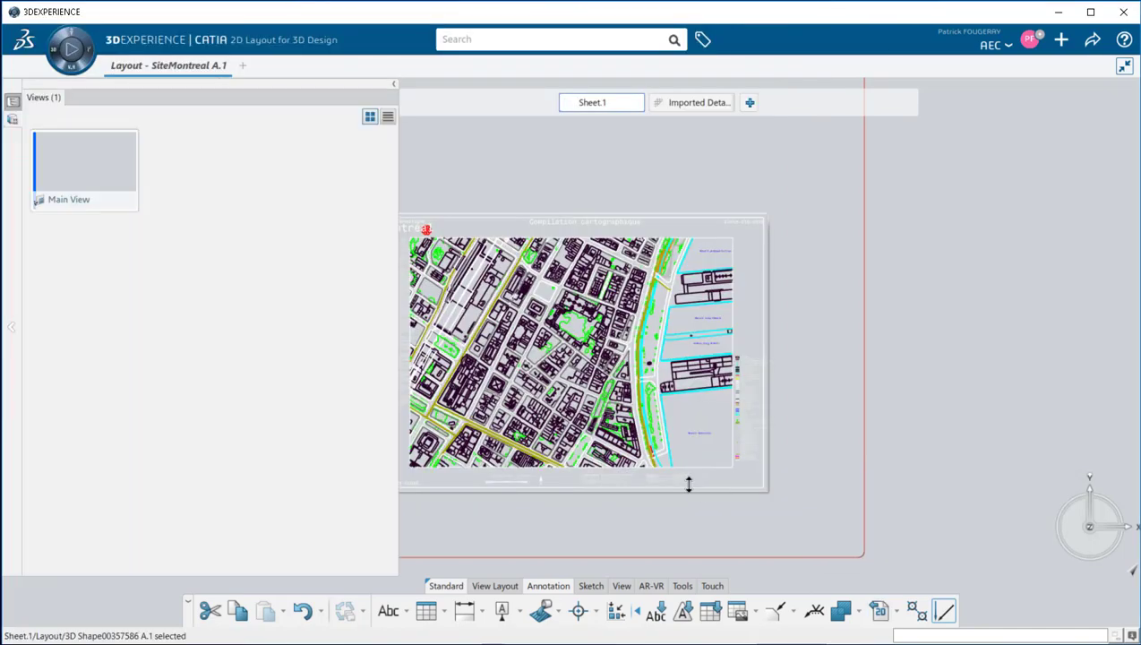
{"action": "mouse_move", "coordinate": [688, 483]}
{"action": "middle_mouse_down"}
{"action": "mouse_move", "coordinate": [689, 313]}
{"action": "mouse_move", "coordinate": [688, 456]}
{"action": "middle_mouse_up"}
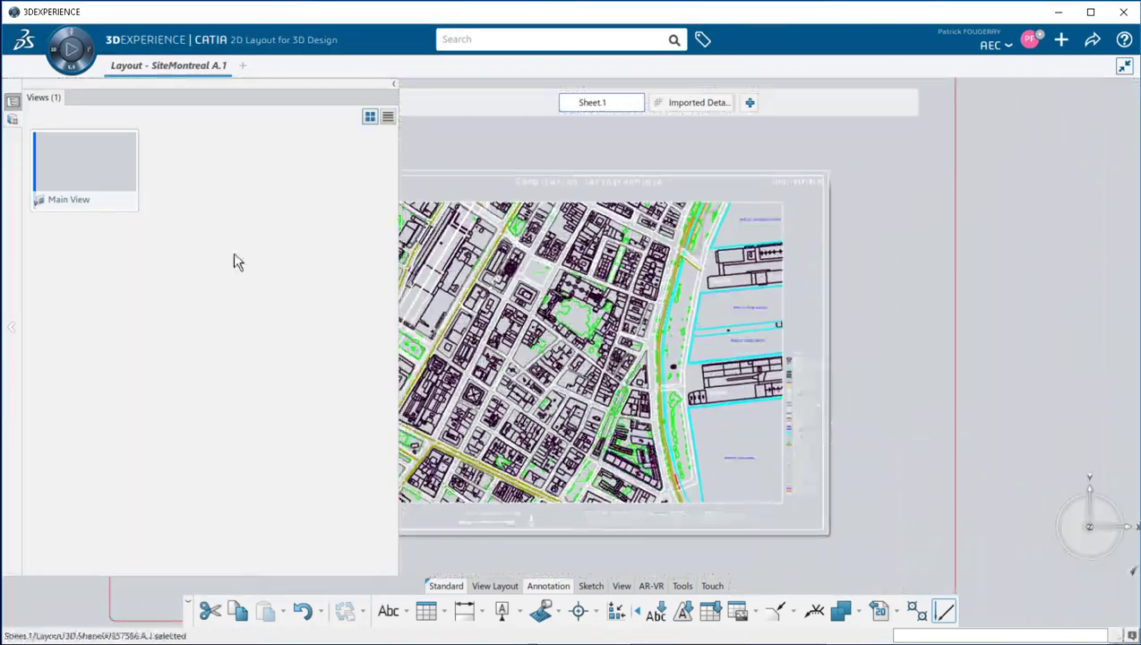
Step: Close the layout to return to the 3D model and activate the geolocation of the new site
{"action": "mouse_move", "coordinate": [165, 61]}
{"action": "left_click", "coordinate": [99, 128]}
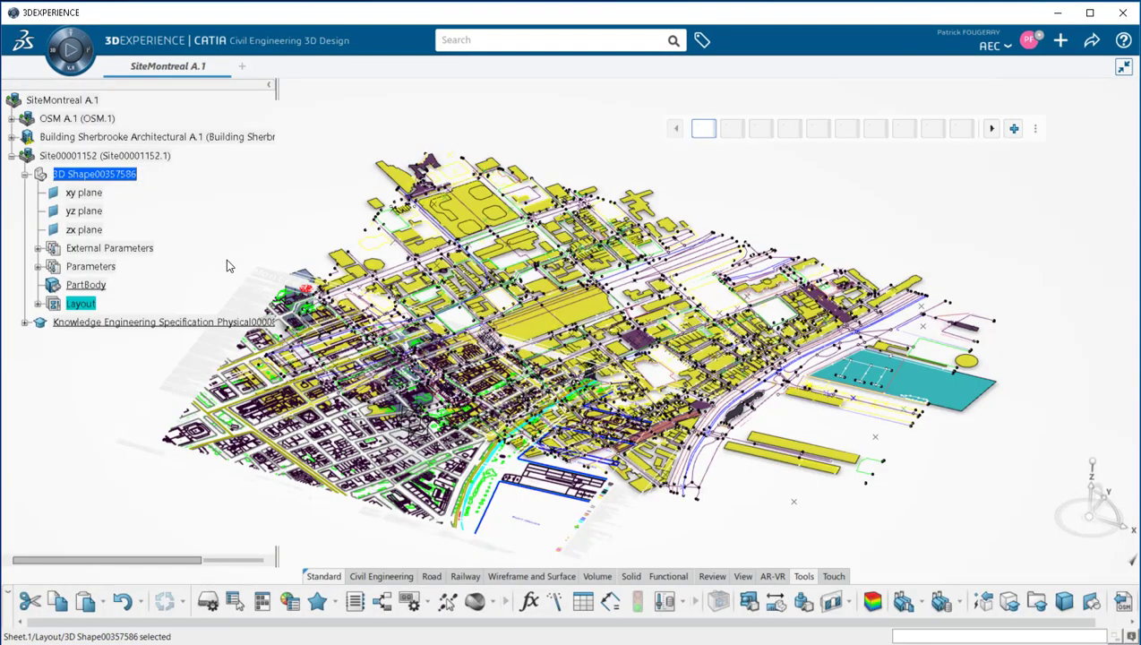
{"action": "left_click", "coordinate": [121, 157]}
{"action": "double_click", "coordinate": [114, 159]}
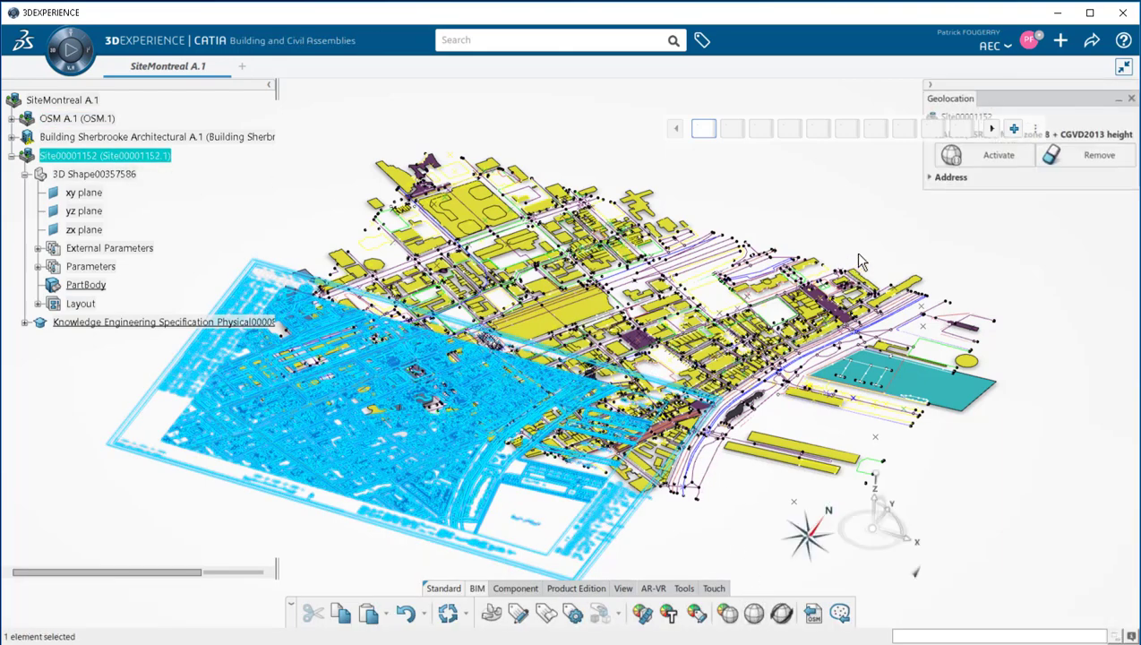
{"action": "left_click", "coordinate": [973, 151]}
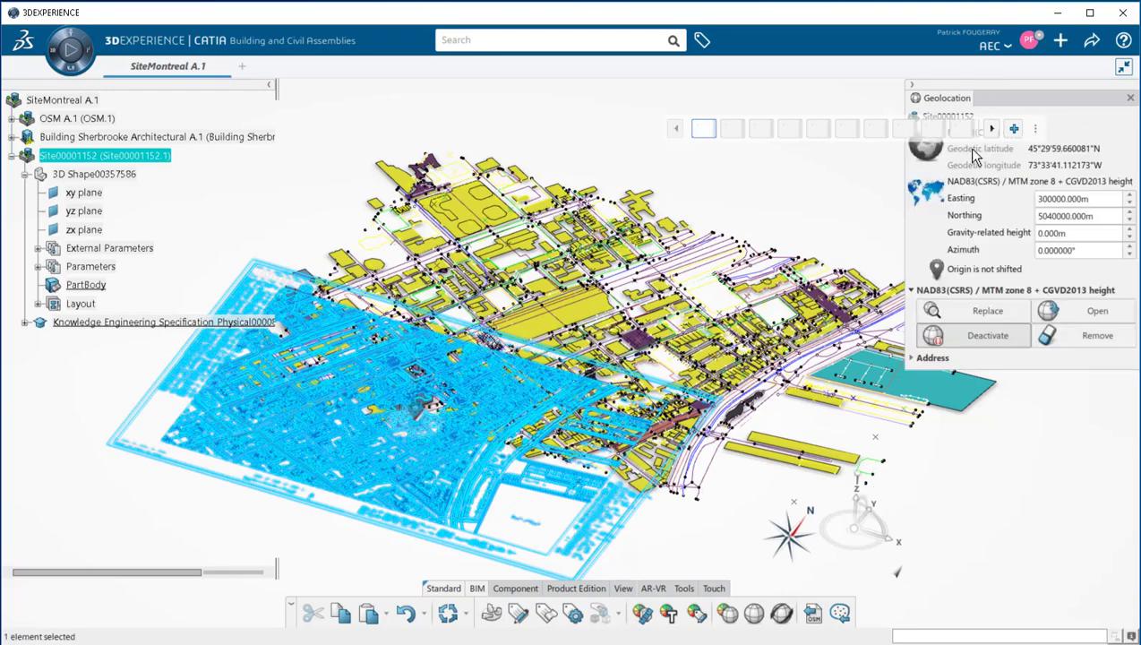
Step: Open the import report TOUR-DE-LA-BOURSE.rpt from the CATReport folder in Notepad++ and find its Translation Vector line
{"action": "key", "text": "alt+Tab"}
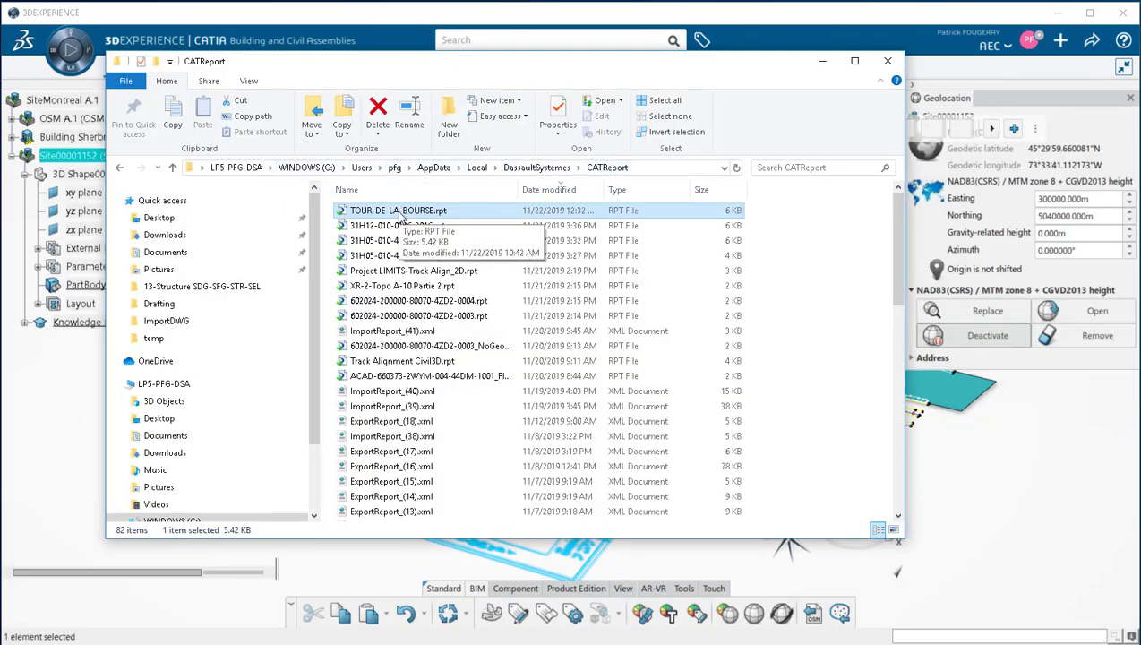
{"action": "right_click", "coordinate": [400, 215]}
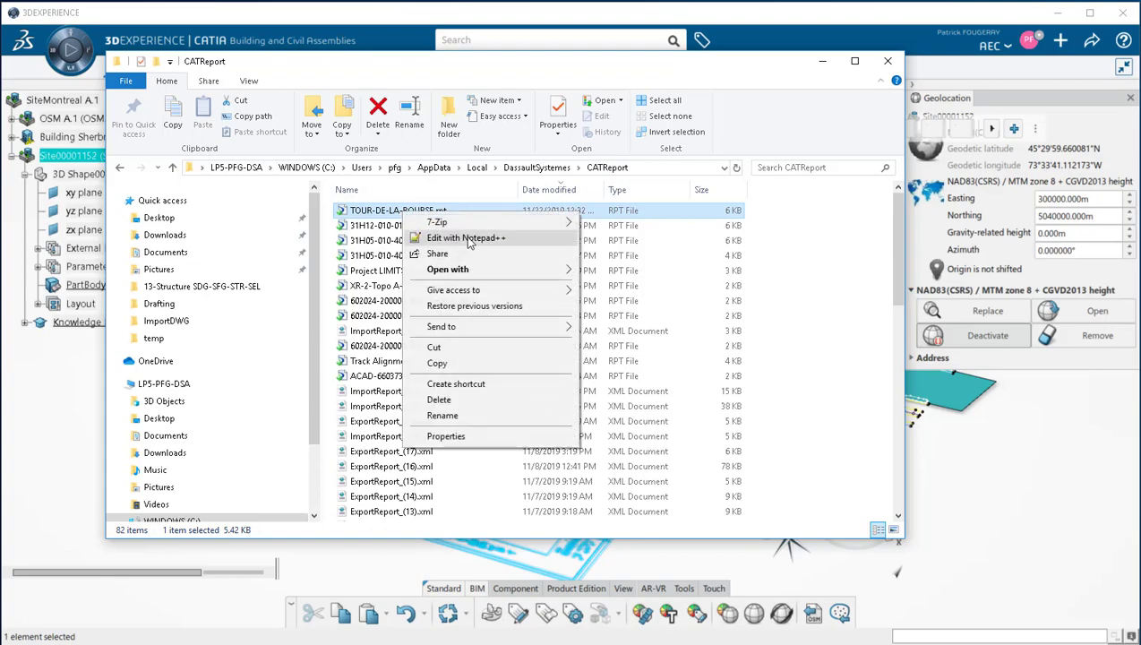
{"action": "left_click", "coordinate": [467, 238]}
{"action": "scroll", "coordinate": [526, 225], "scroll_direction": "down", "scroll_amount": 10}
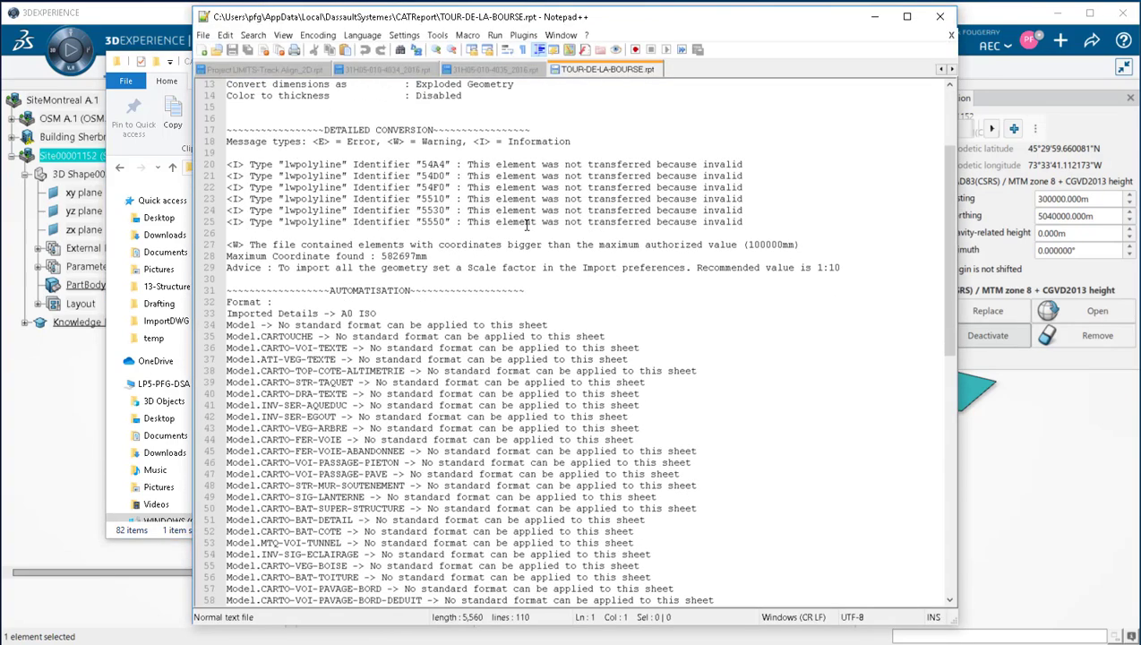
{"action": "scroll", "coordinate": [526, 226], "scroll_direction": "down", "scroll_amount": 2}
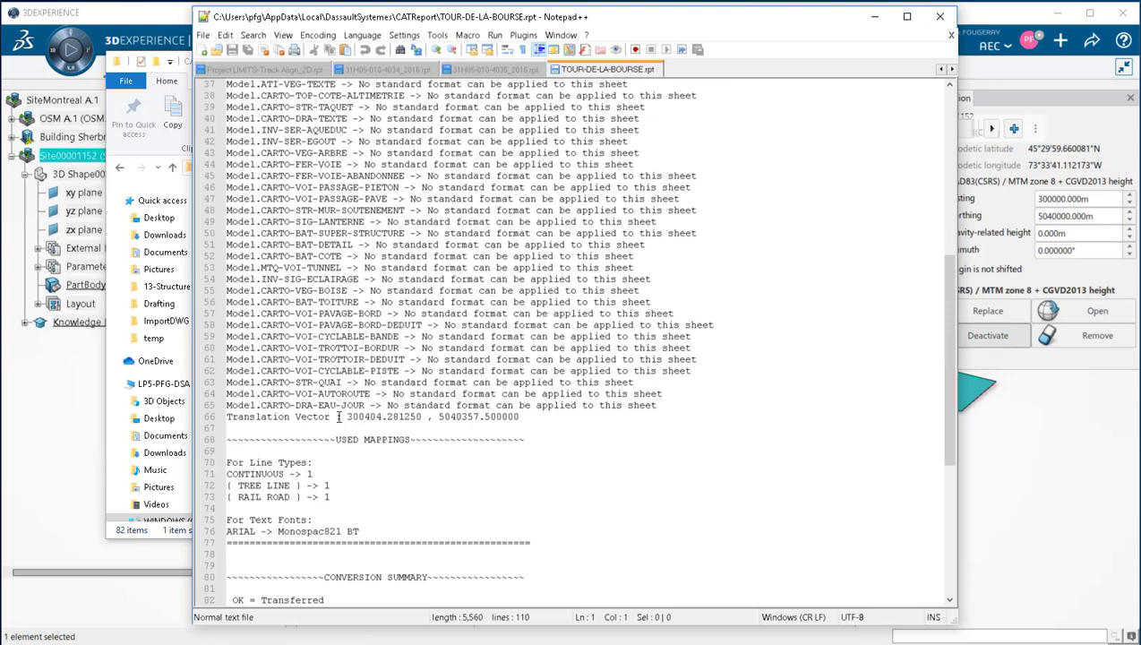
Step: Copy the report's translation vector into the site's geolocation: Easting 300404.281250 and Northing 5040357.500000
{"action": "left_click_drag", "start_coordinate": [348, 416], "coordinate": [356, 417]}
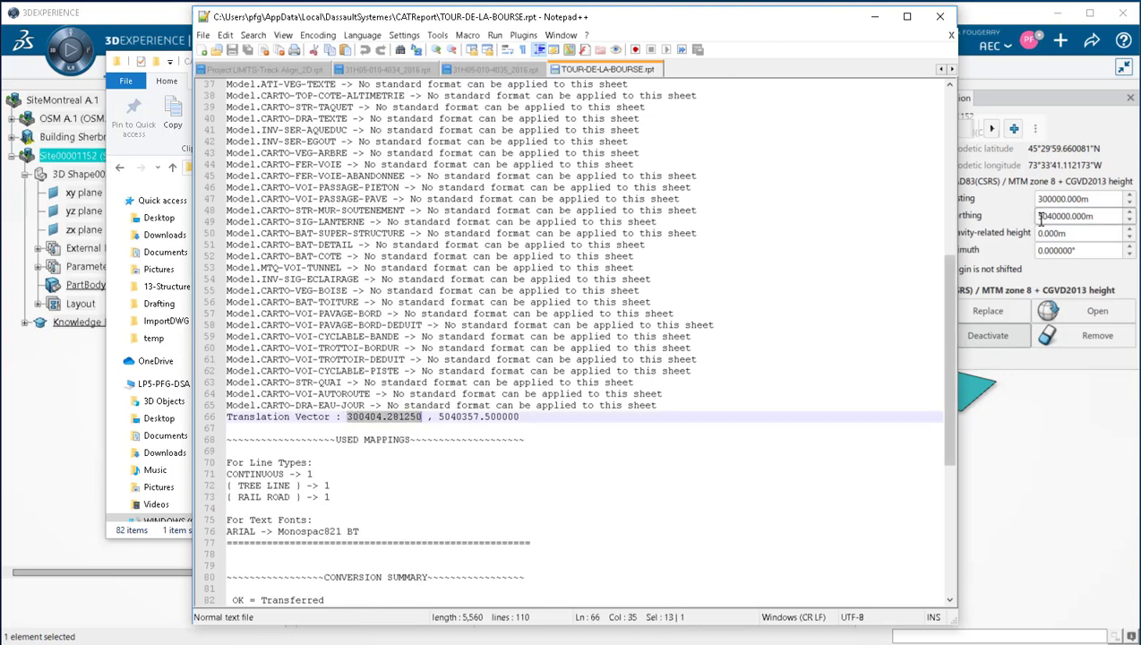
{"action": "left_click", "coordinate": [1070, 198]}
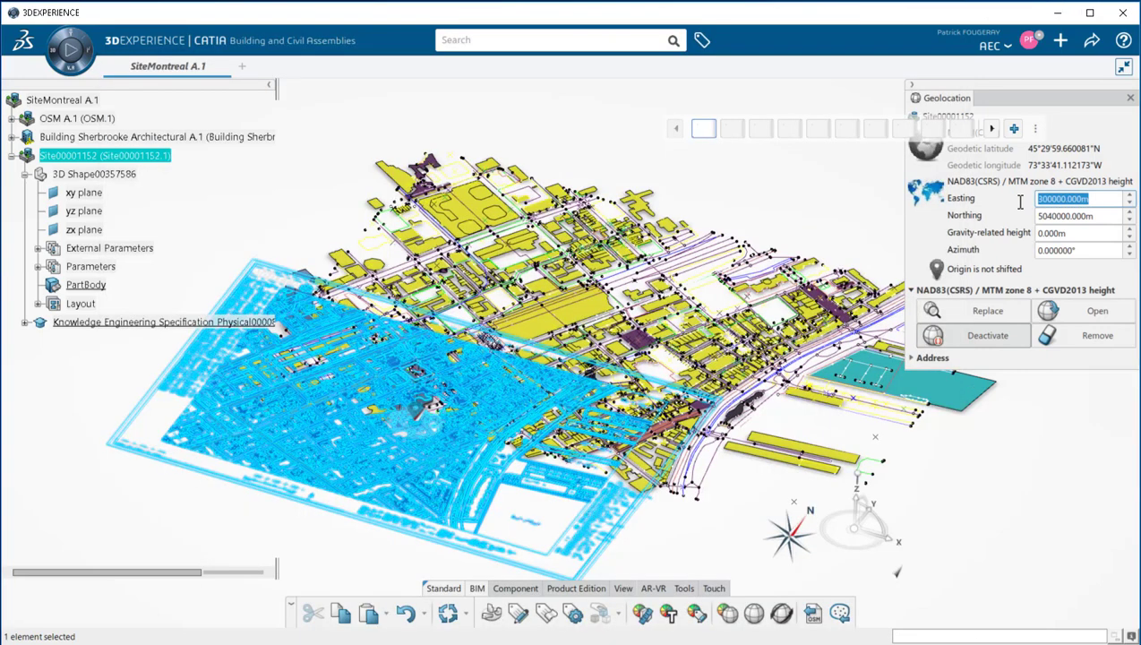
{"action": "key", "text": "alt+Tab"}
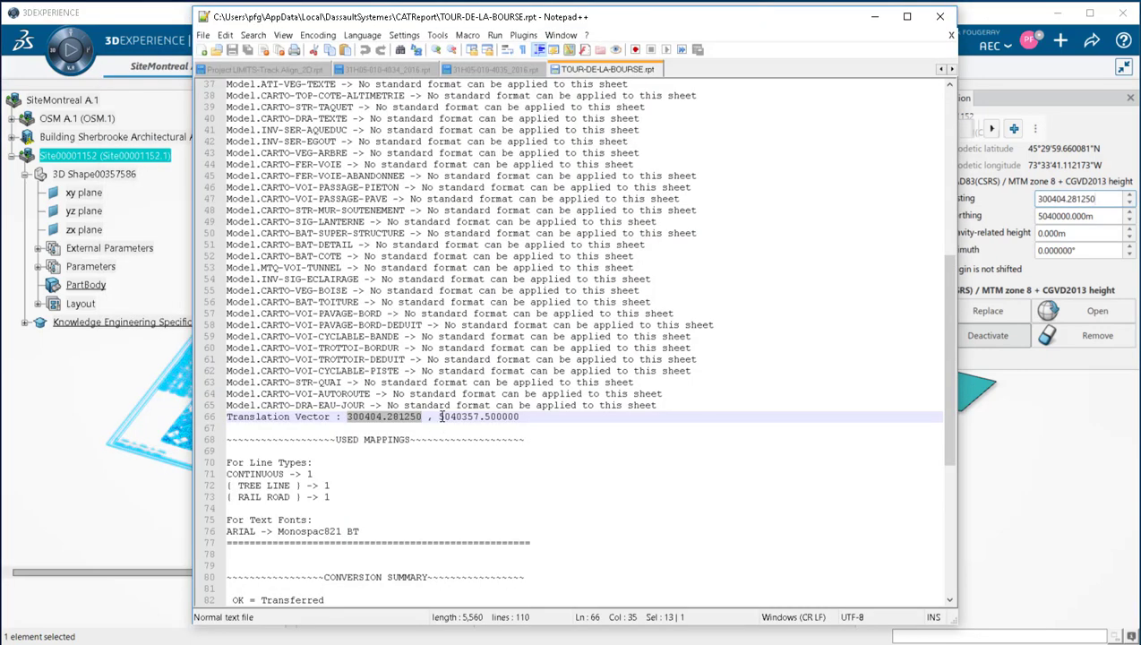
{"action": "left_click", "coordinate": [439, 416]}
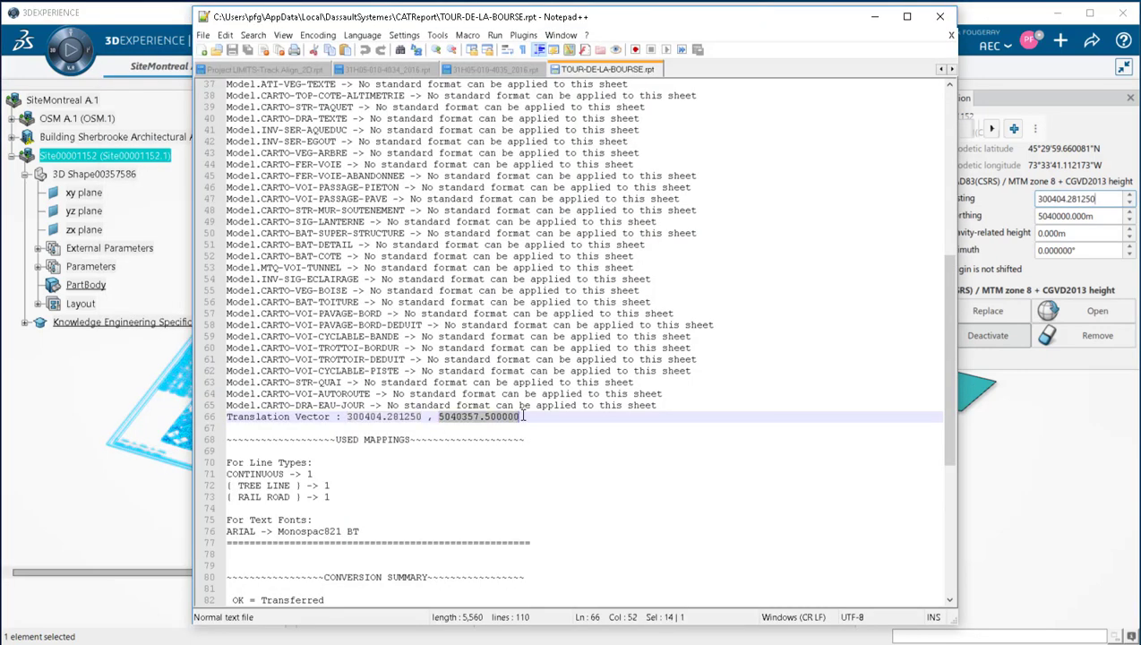
{"action": "left_click", "coordinate": [1065, 216]}
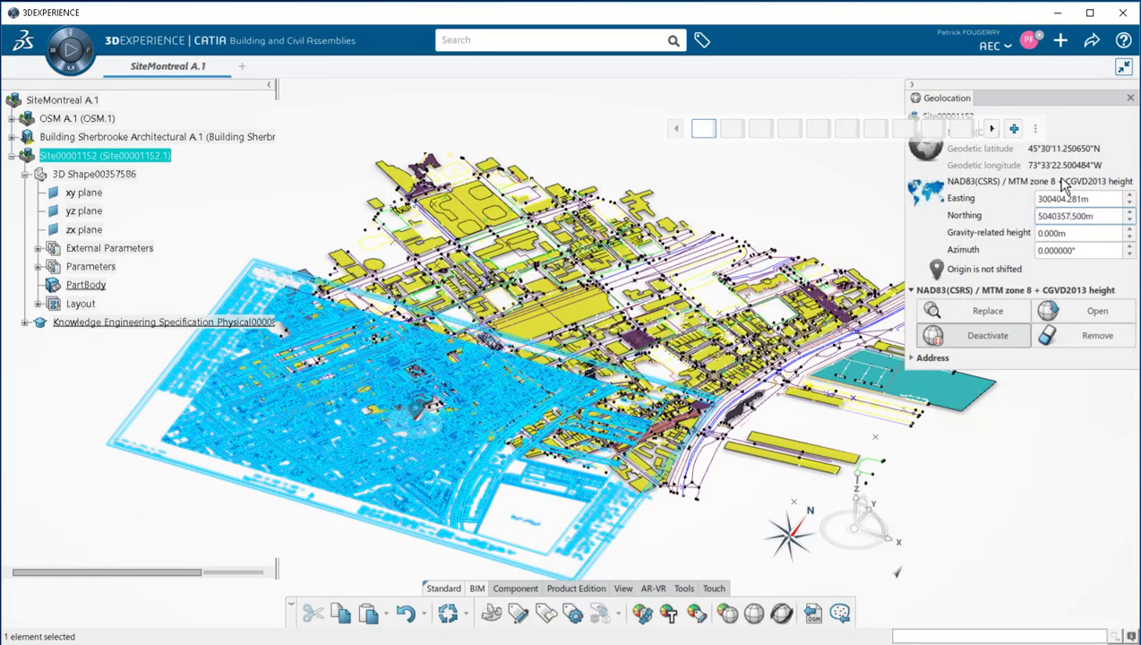
{"action": "left_click", "coordinate": [1129, 98]}
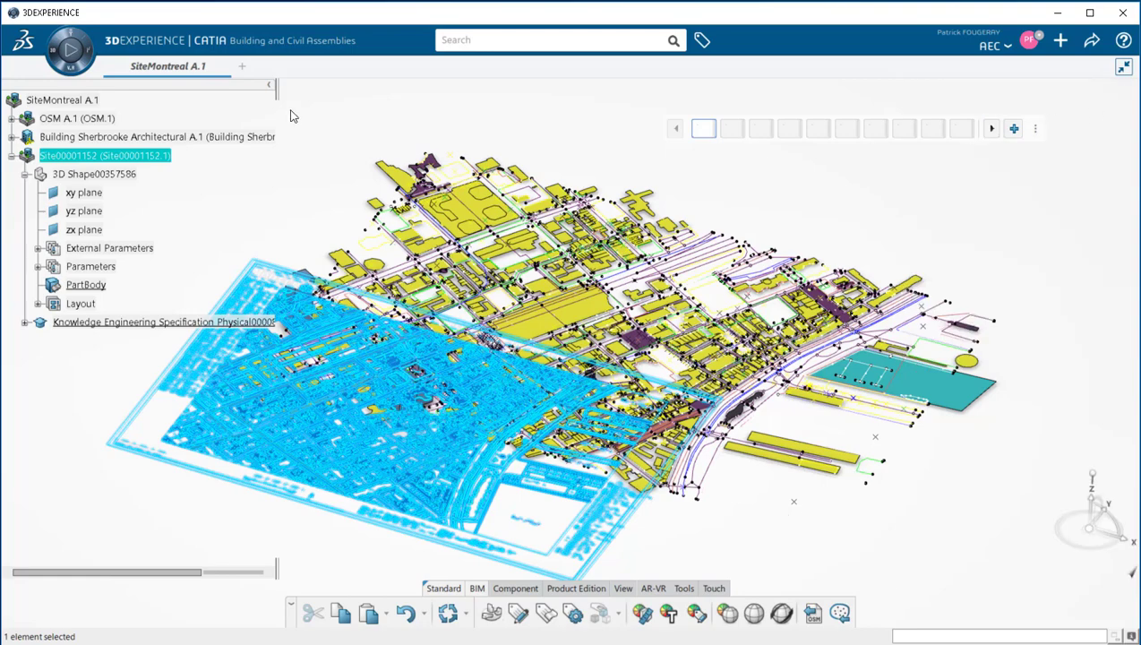
Step: Update SiteMontreal A.1 and check the new site's map alignment against the OSM data
{"action": "left_click", "coordinate": [79, 104]}
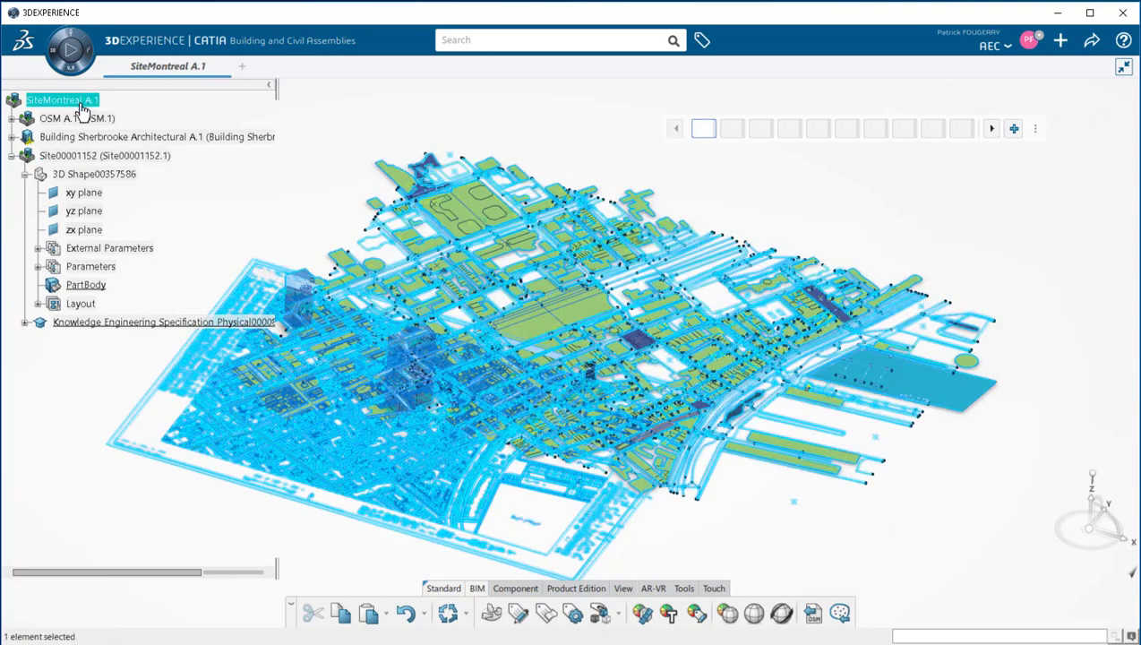
{"action": "left_click", "coordinate": [447, 614]}
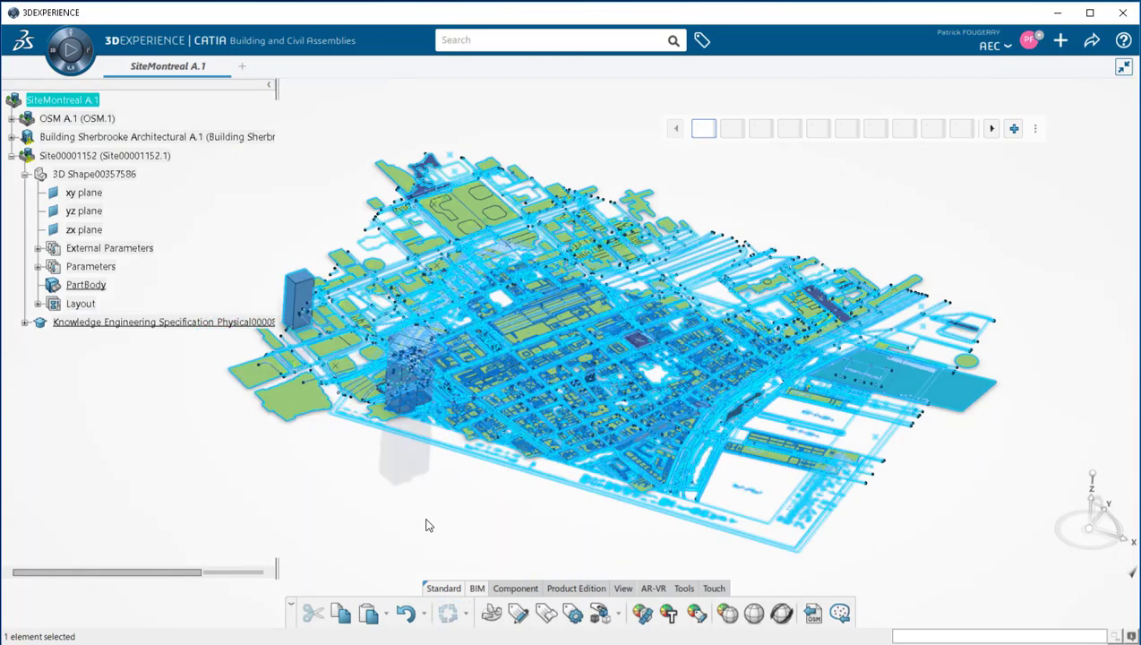
{"action": "middle_click_drag", "start_coordinate": [412, 495], "coordinate": [484, 515]}
{"action": "middle_click_drag", "start_coordinate": [603, 515], "coordinate": [446, 504]}
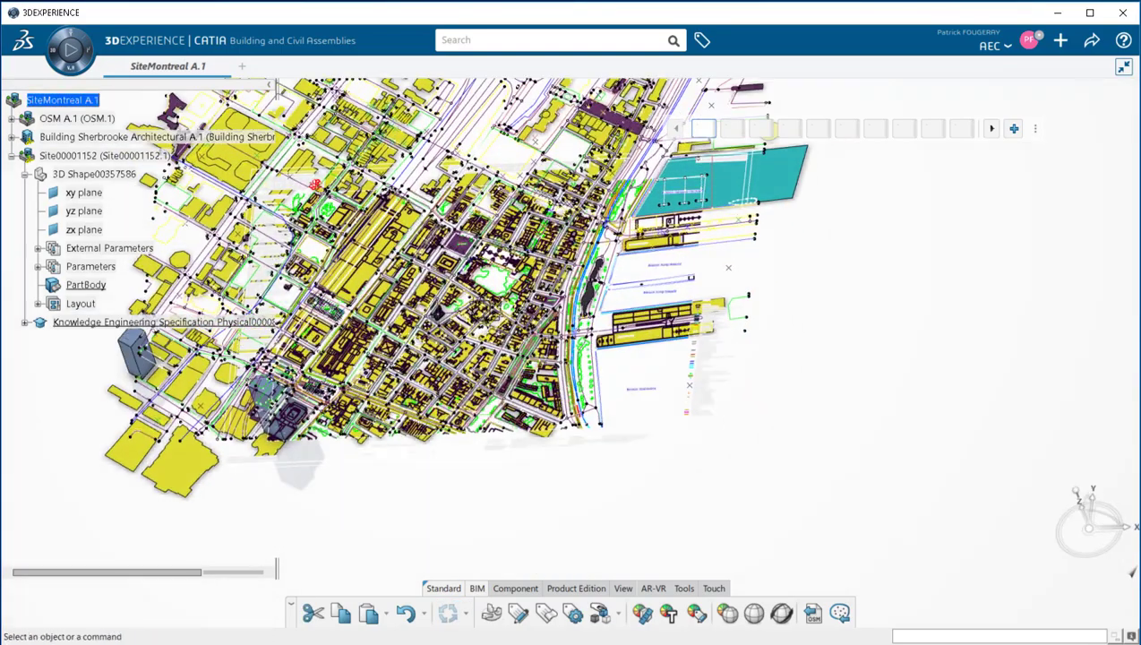
{"action": "left_click", "coordinate": [116, 156]}
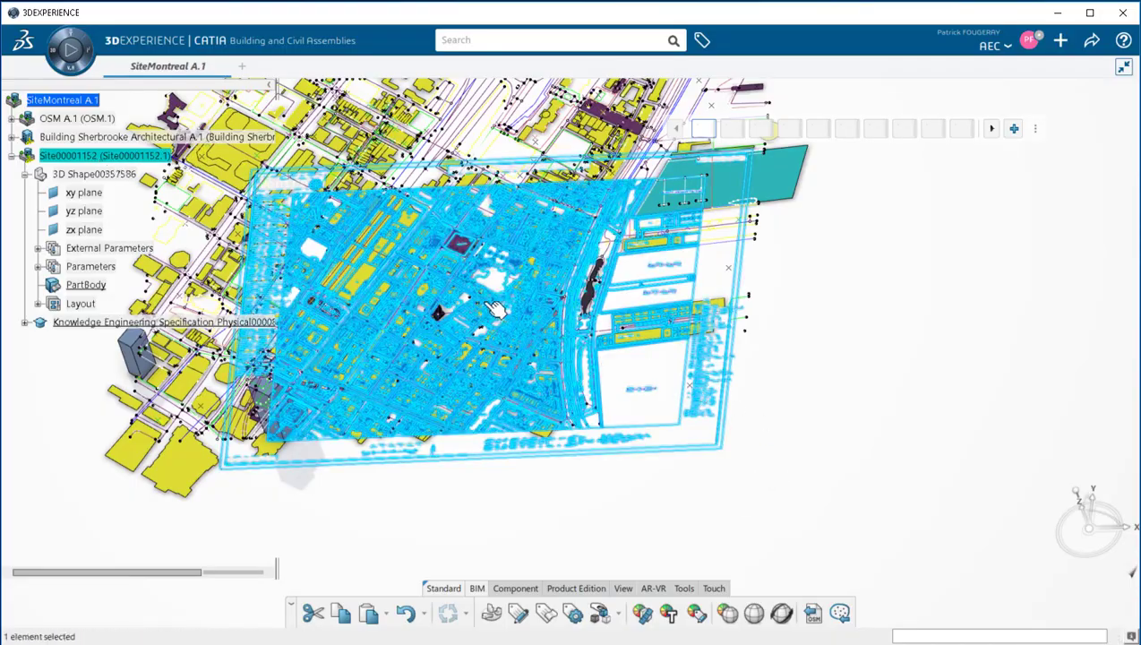
{"action": "middle_click_drag", "start_coordinate": [507, 320], "coordinate": [537, 358]}
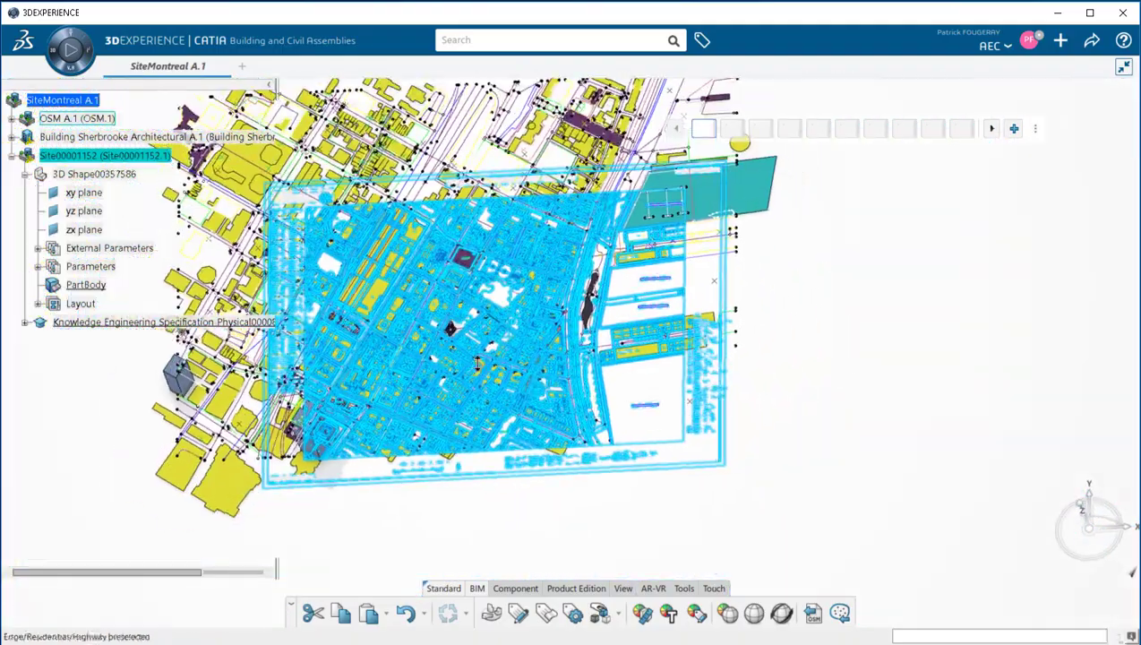
Step: Hide the Montreal and Telus items in the OSM 3D shape
{"action": "left_click", "coordinate": [12, 118]}
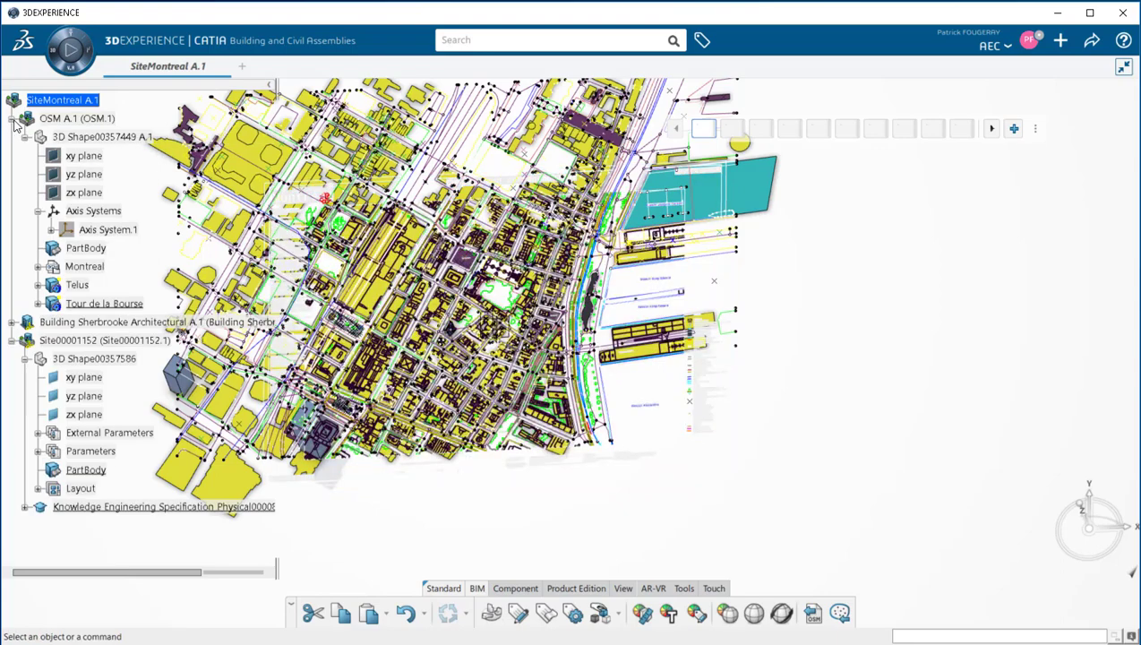
{"action": "right_click", "coordinate": [82, 269]}
{"action": "left_click", "coordinate": [191, 330]}
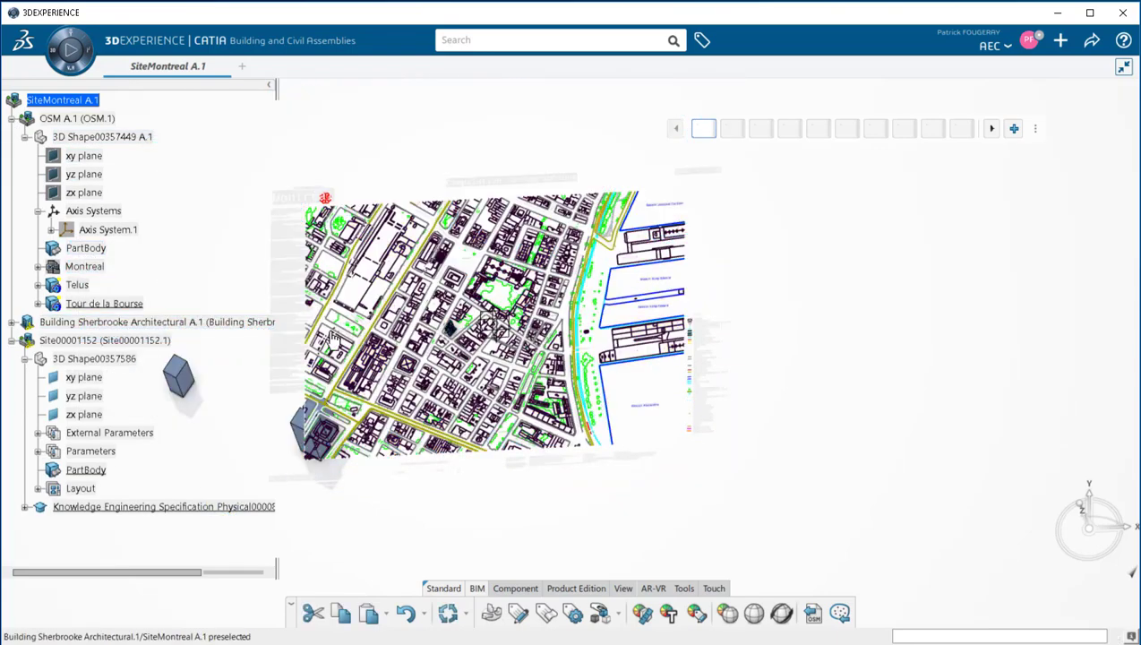
{"action": "right_click", "coordinate": [77, 284]}
{"action": "left_click", "coordinate": [156, 352]}
{"action": "middle_click_drag", "start_coordinate": [728, 334], "coordinate": [772, 269]}
{"action": "middle_click_drag", "start_coordinate": [467, 285], "coordinate": [487, 363]}
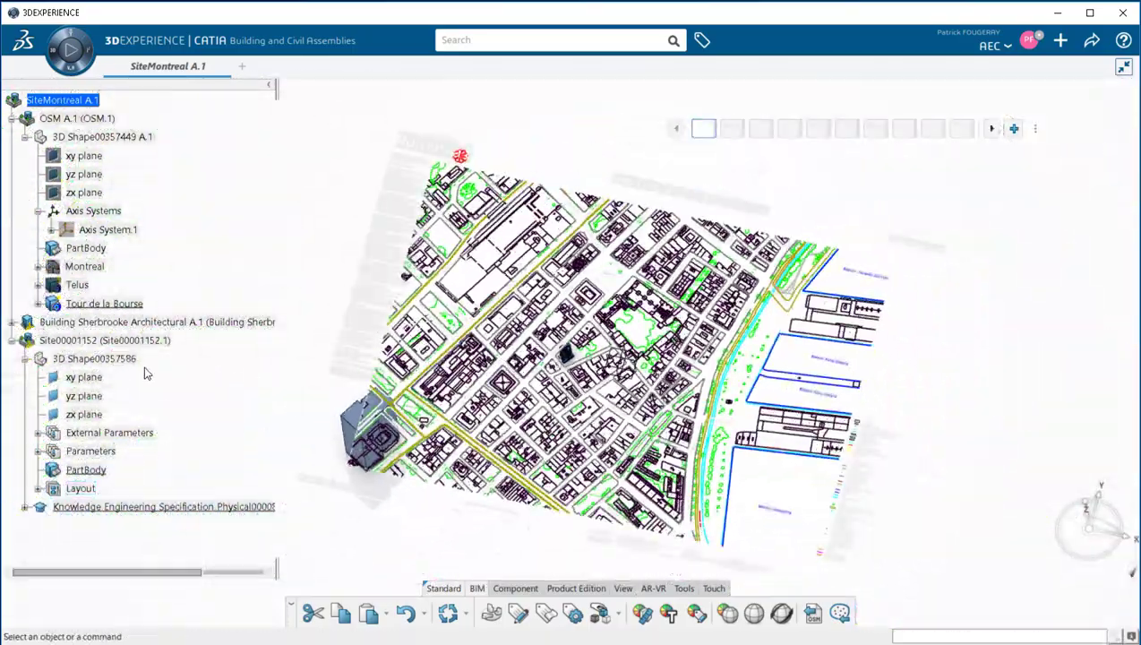
Step: Collapse the OSM and site branches and insert a new Large Range 3D Shape directly under SiteMontreal A.1
{"action": "left_click", "coordinate": [11, 120]}
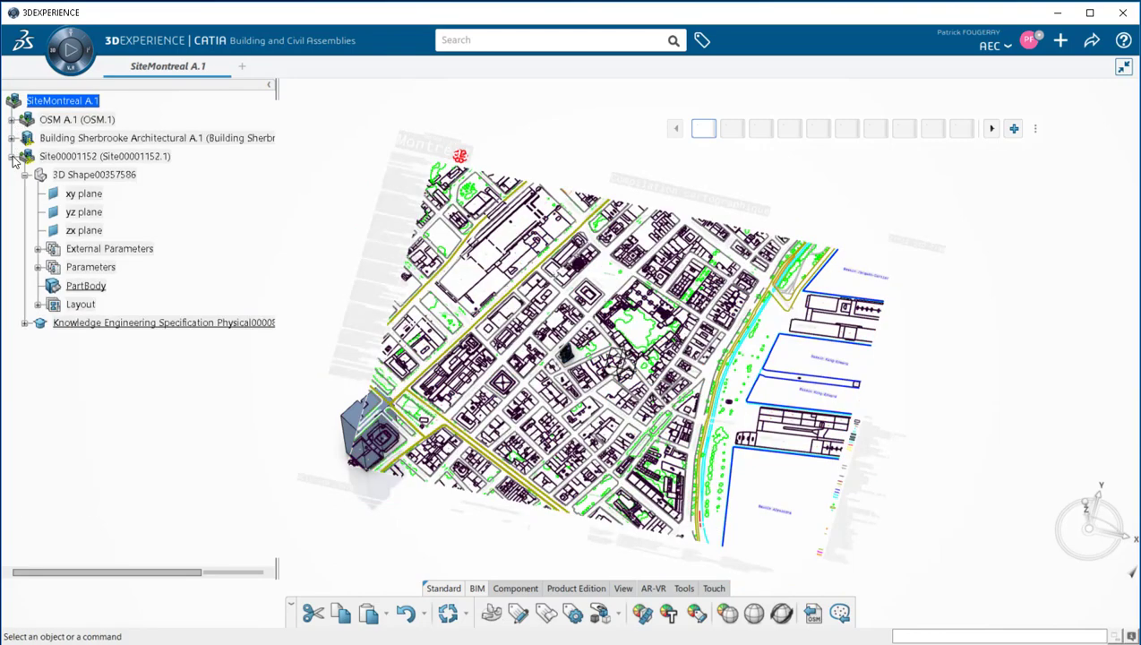
{"action": "left_click", "coordinate": [12, 156]}
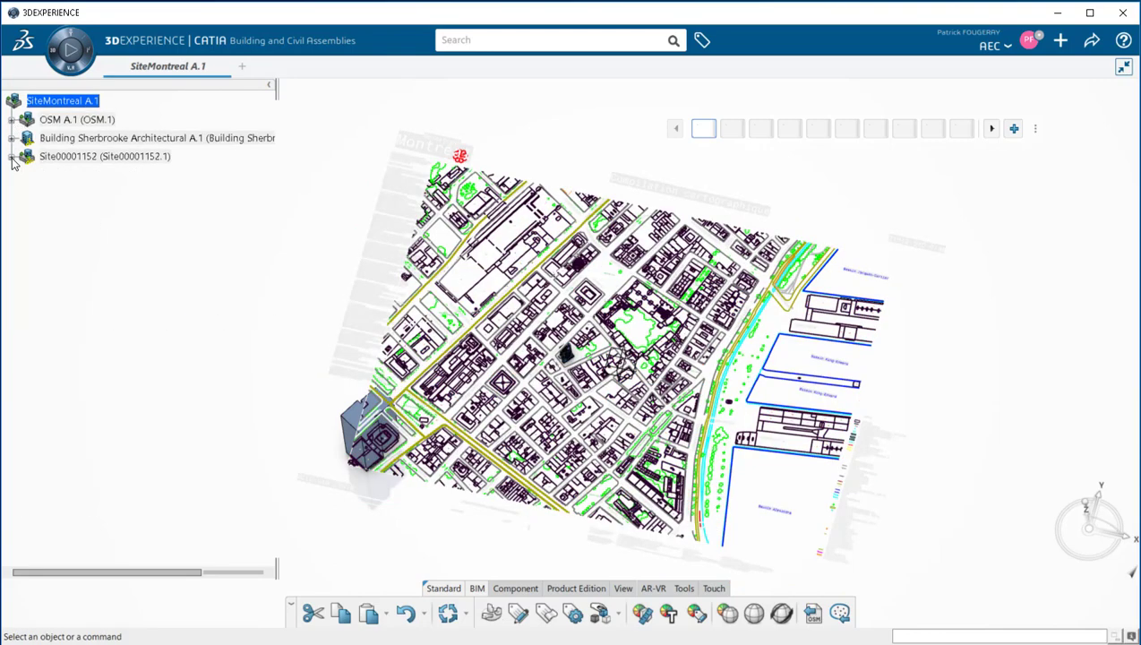
{"action": "right_click", "coordinate": [99, 102]}
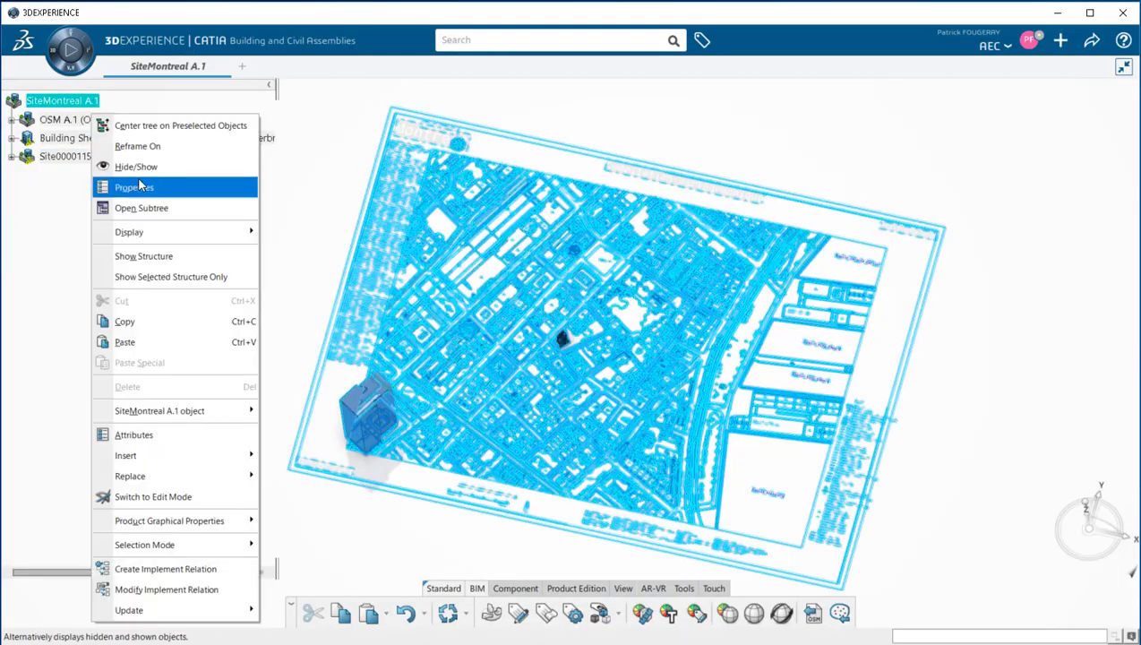
{"action": "mouse_move", "coordinate": [183, 456]}
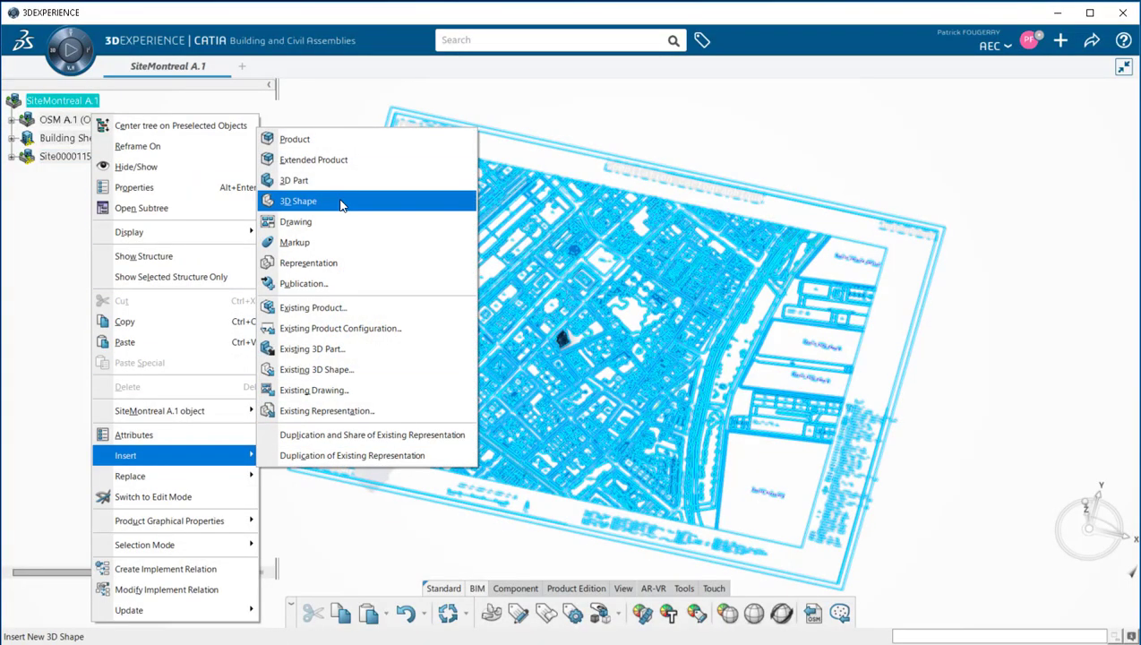
{"action": "left_click", "coordinate": [308, 199]}
{"action": "left_click", "coordinate": [970, 163]}
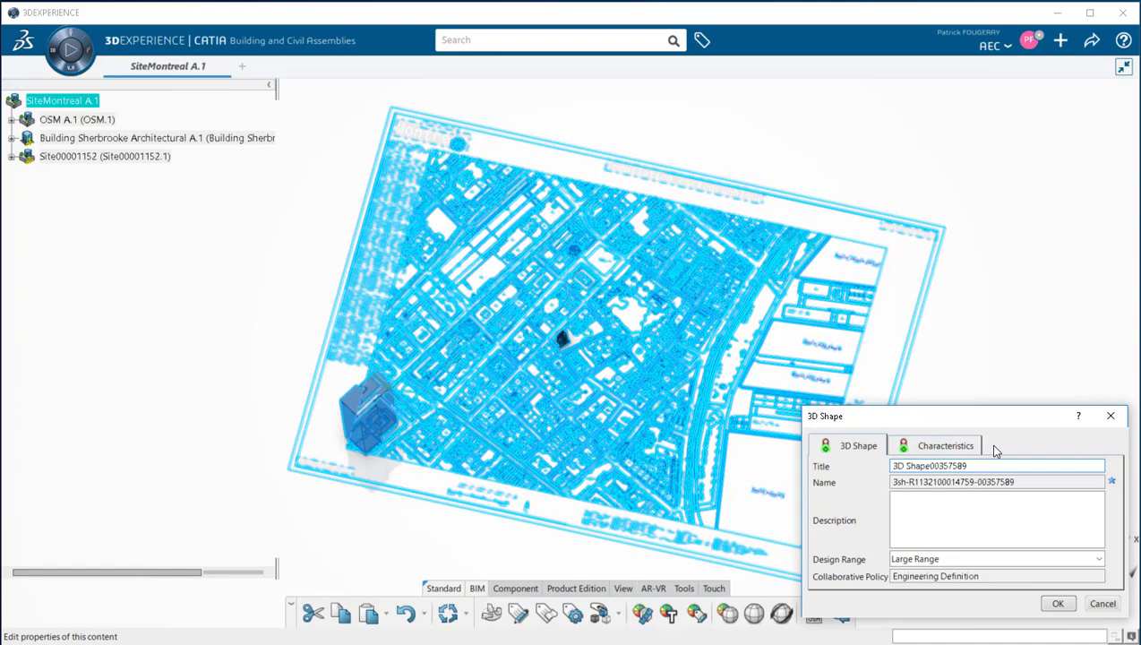
{"action": "left_click", "coordinate": [1054, 601]}
Step: Create a 2D layout on the new 3D shape under SiteMontreal A.1 with the 2D Layout for 3D Design app
{"action": "double_click", "coordinate": [59, 121]}
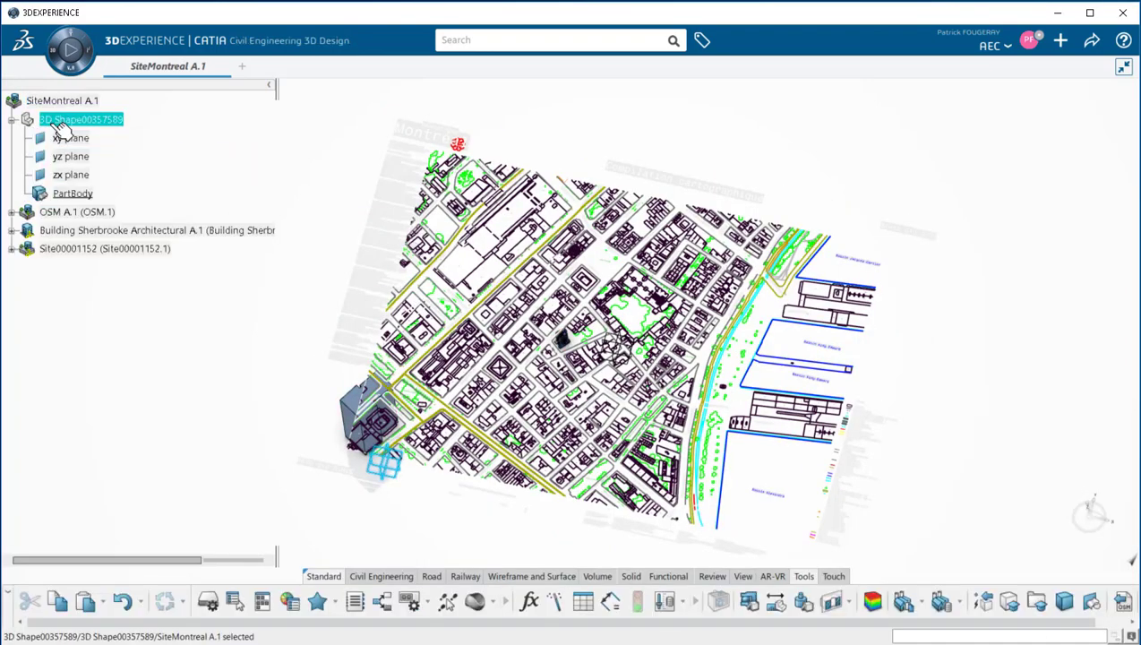
{"action": "left_click", "coordinate": [65, 50]}
{"action": "left_click", "coordinate": [45, 318]}
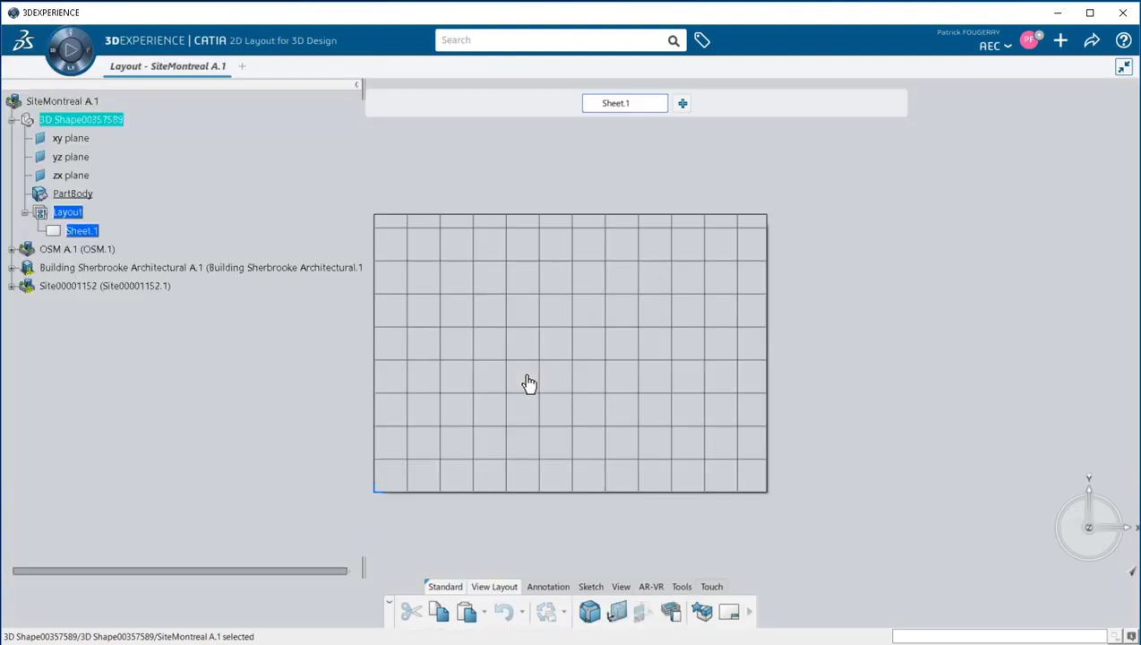
Step: Set the new layout's Sheet.1 to scale 1:1000 with the A0 ISO landscape format
{"action": "right_click", "coordinate": [616, 103]}
{"action": "left_click", "coordinate": [661, 109]}
{"action": "left_click", "coordinate": [841, 254]}
{"action": "left_click", "coordinate": [795, 254]}
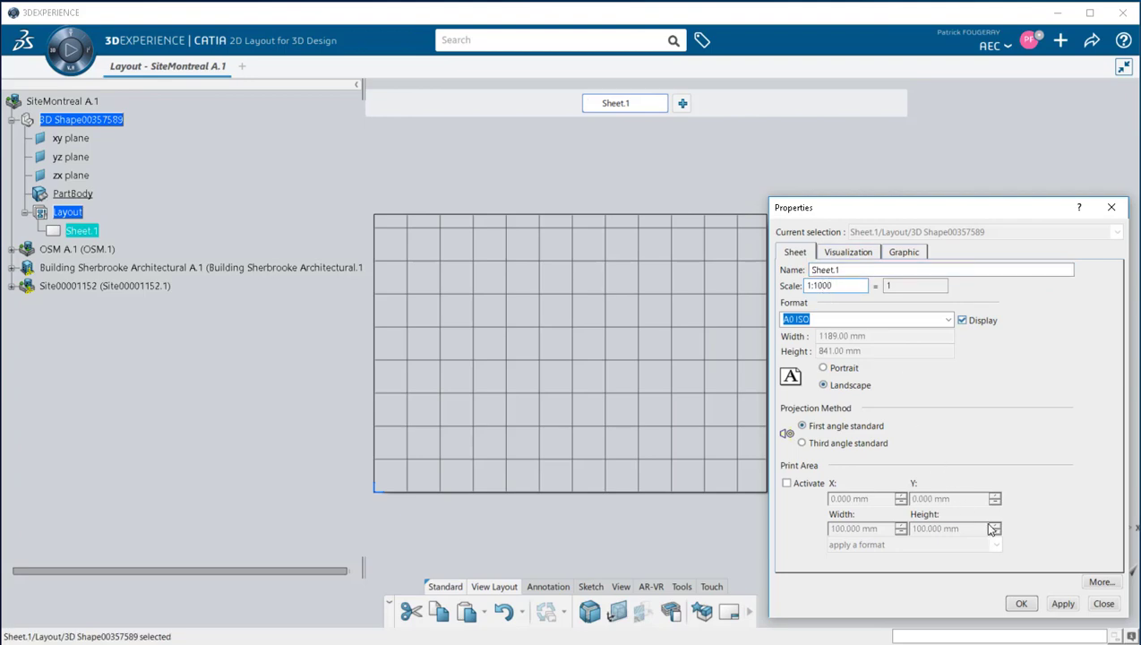
{"action": "left_click", "coordinate": [1019, 604]}
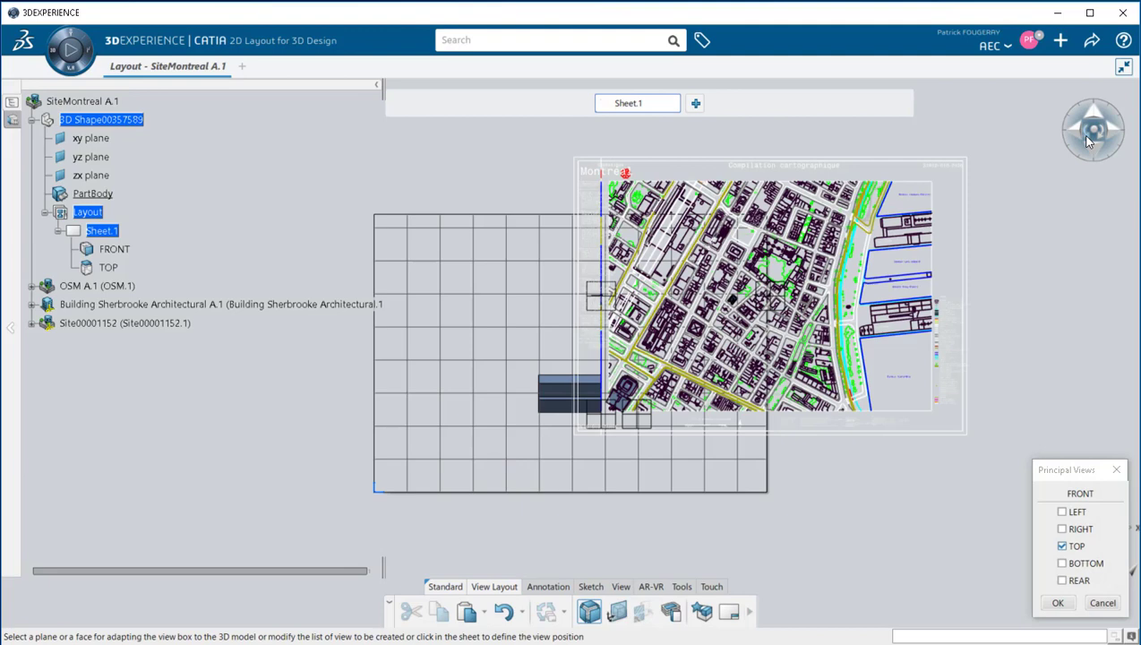
Step: Place a TOP principal view on Sheet.1 without the FRONT view, positioned so the map fits the sheet frame
{"action": "left_click", "coordinate": [1057, 603]}
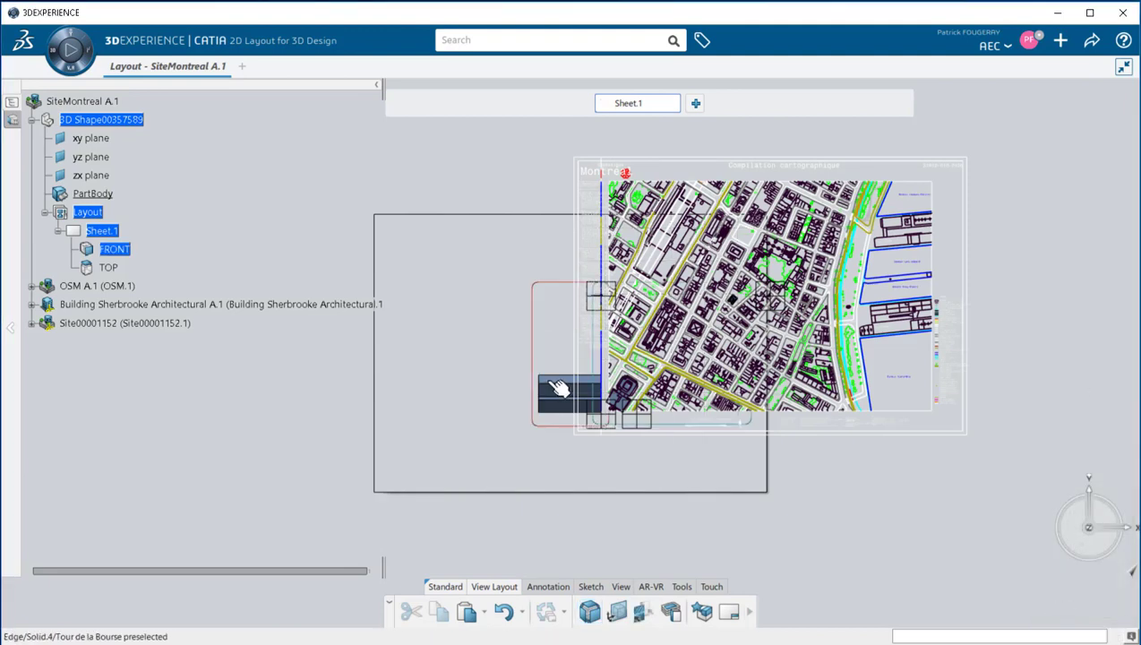
{"action": "key", "text": "Delete"}
{"action": "left_click_drag", "start_coordinate": [584, 400], "coordinate": [405, 457]}
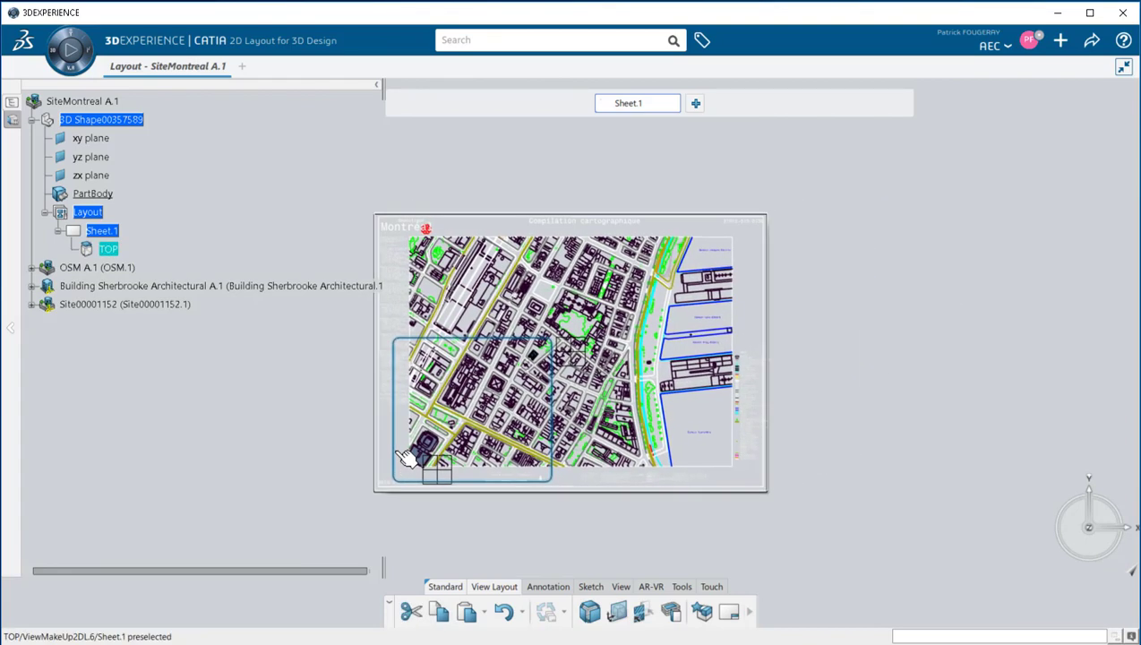
{"action": "middle_click_drag", "start_coordinate": [567, 433], "coordinate": [573, 340]}
{"action": "scroll", "coordinate": [599, 296], "scroll_direction": "up", "scroll_amount": 1}
{"action": "middle_click_drag", "start_coordinate": [316, 359], "coordinate": [569, 364]}
{"action": "scroll", "coordinate": [555, 385], "scroll_direction": "down", "scroll_amount": 7}
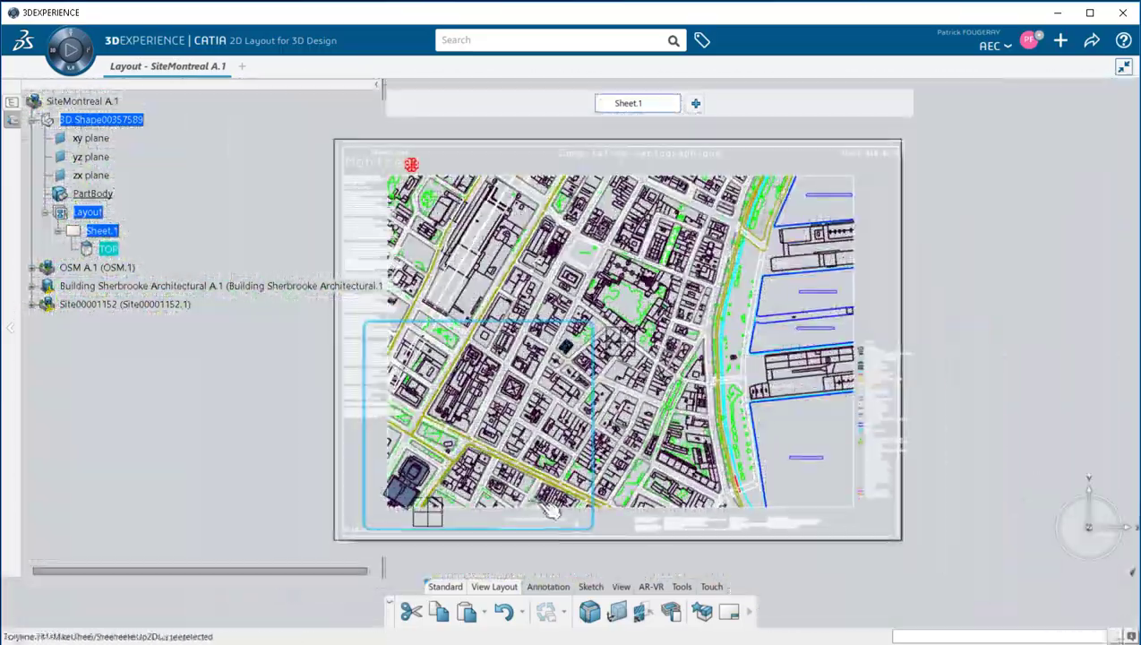
Step: Create an ISO drawing from the current sheet in the Drafting app, inserted in SiteMontreal A.1
{"action": "left_click", "coordinate": [59, 55]}
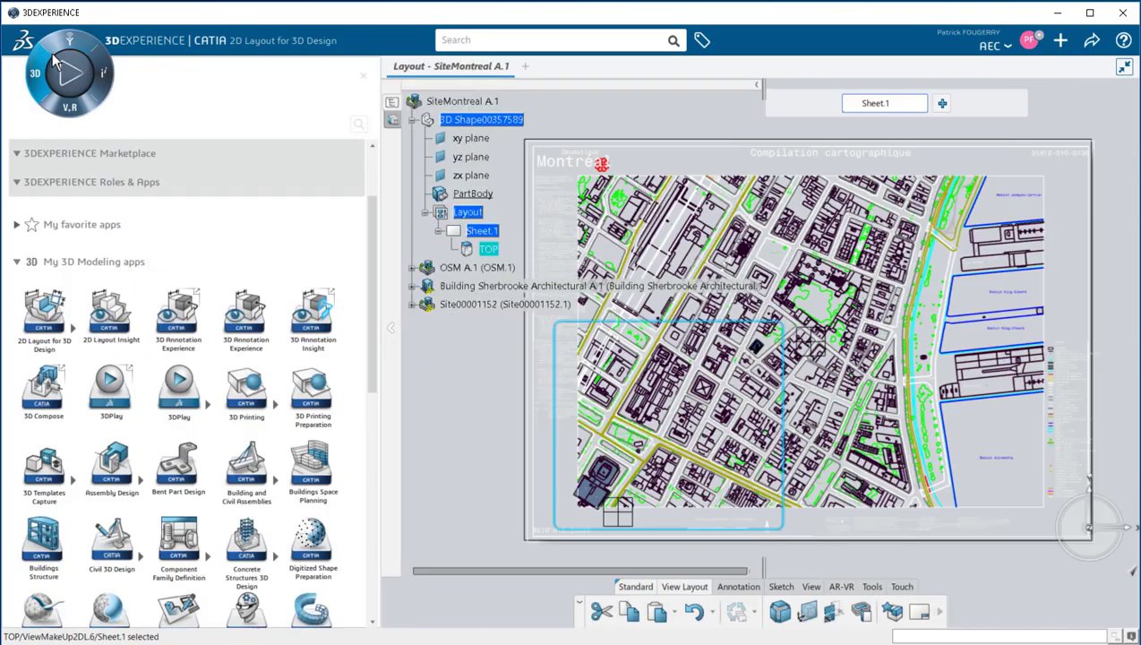
{"action": "scroll", "coordinate": [189, 543], "scroll_direction": "down", "scroll_amount": 3}
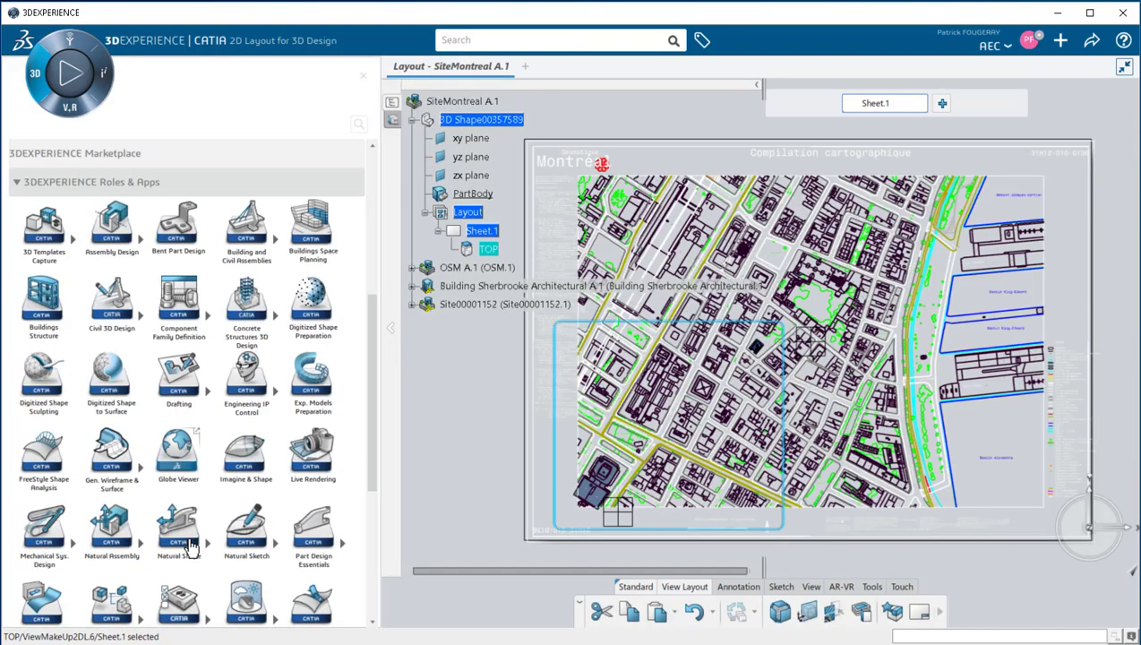
{"action": "left_click", "coordinate": [180, 315]}
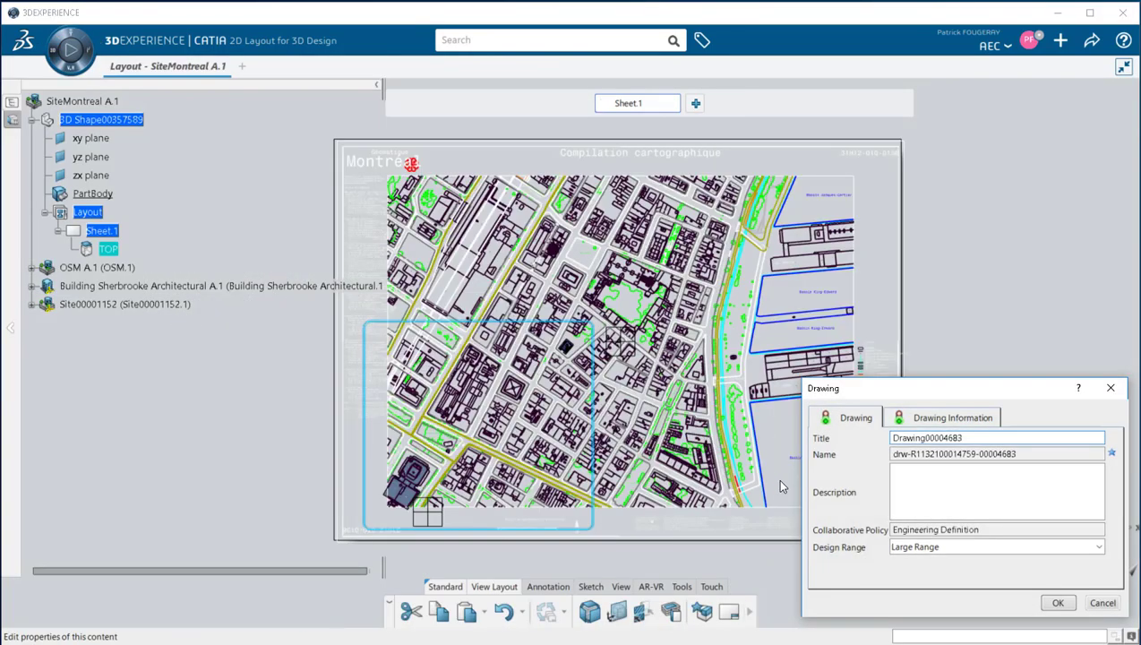
{"action": "left_click", "coordinate": [924, 418]}
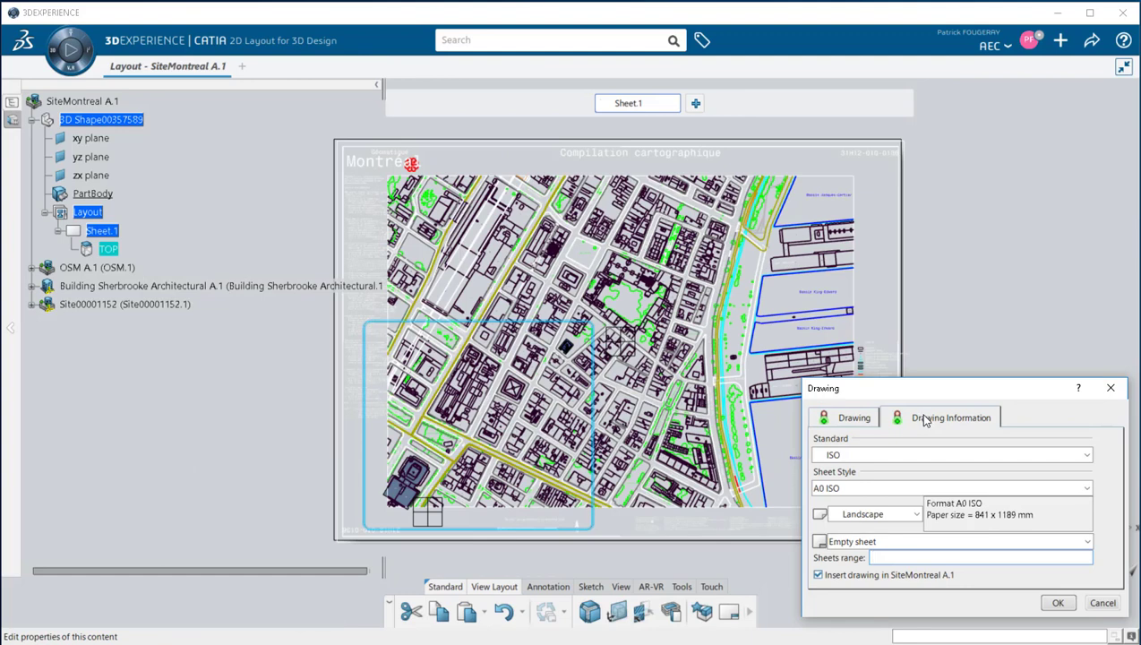
{"action": "left_click", "coordinate": [1084, 543]}
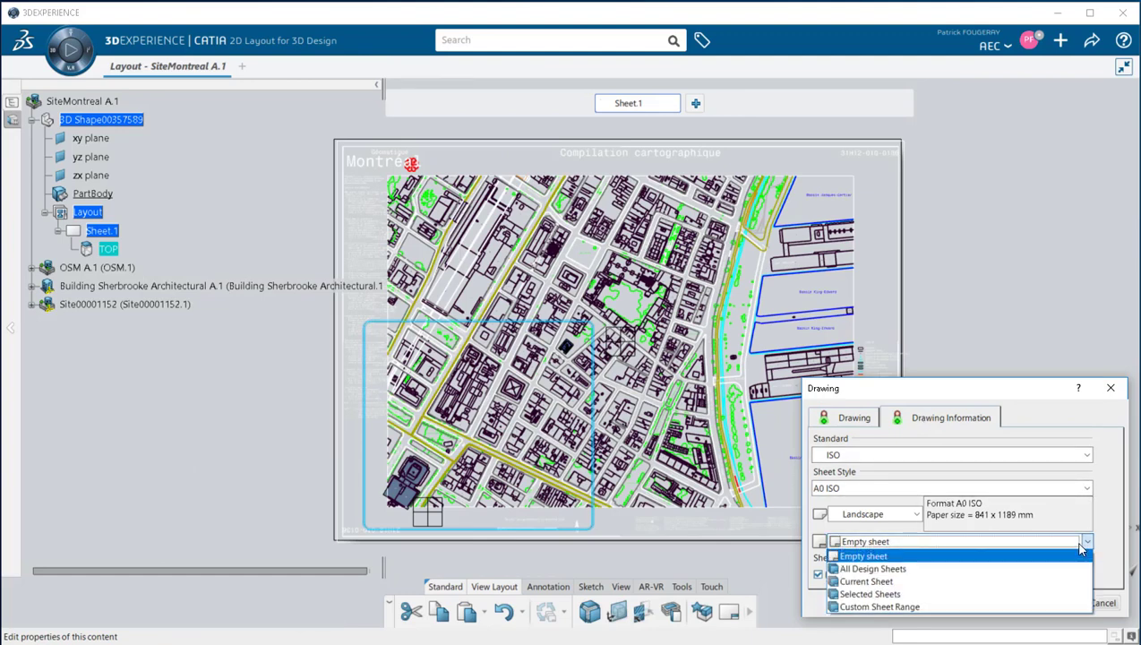
{"action": "left_click", "coordinate": [1037, 581]}
{"action": "left_click", "coordinate": [1058, 603]}
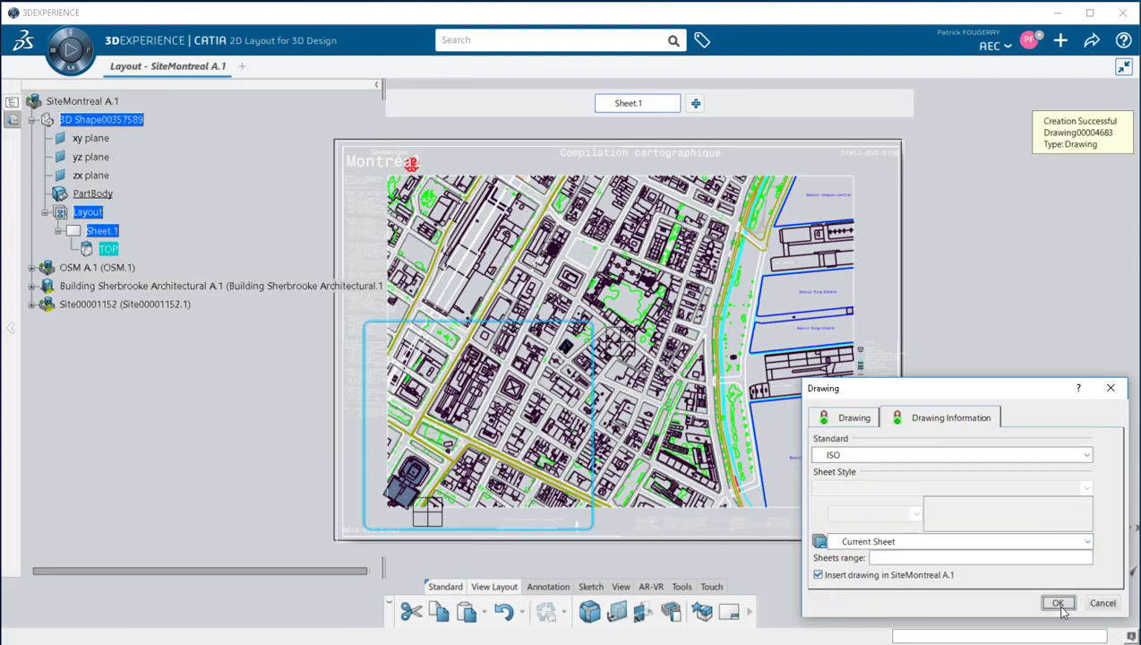